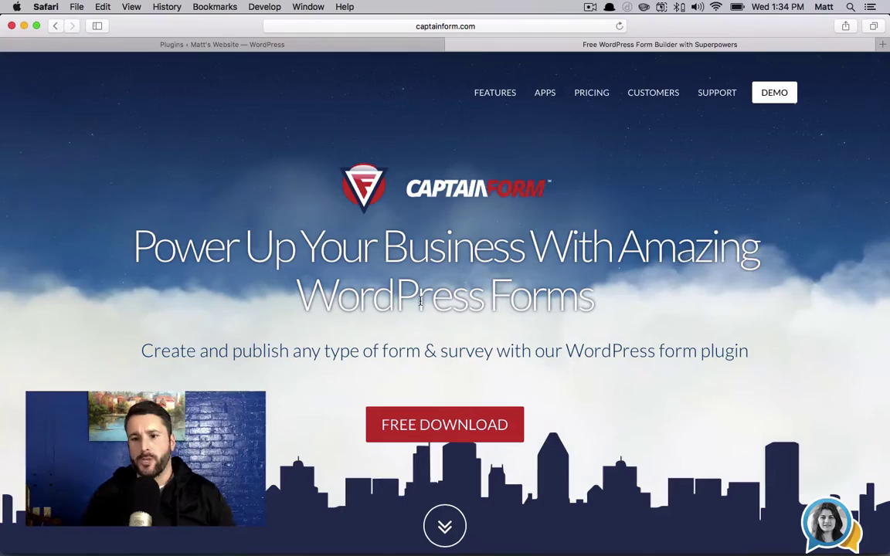
Scroll down to the pricing plans: Regular free, Apprentice $35, Master $95, Hero $195.
scroll(409, 290, down, 3)
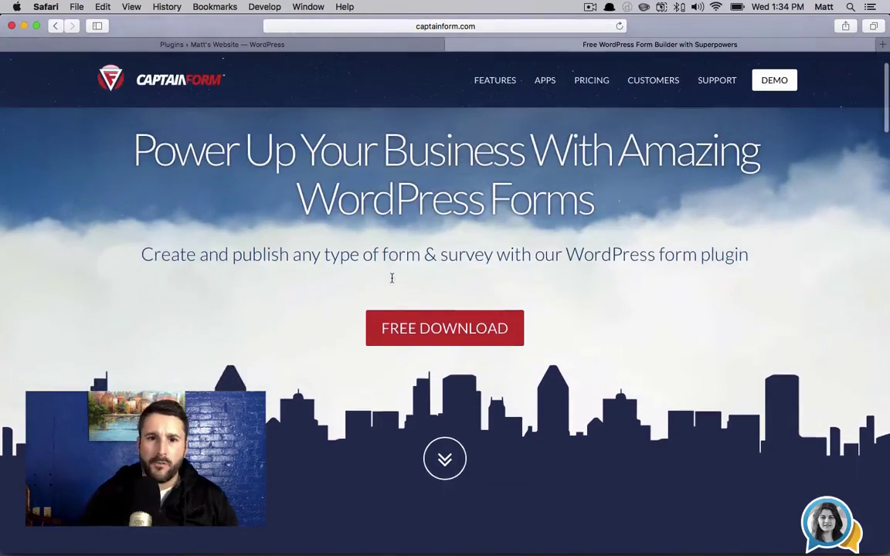
scroll(391, 278, down, 9)
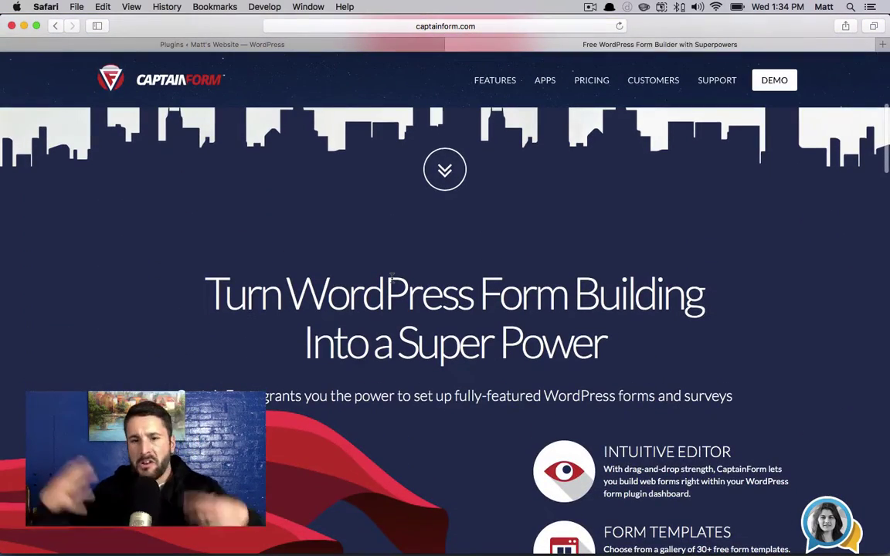
scroll(391, 278, down, 13)
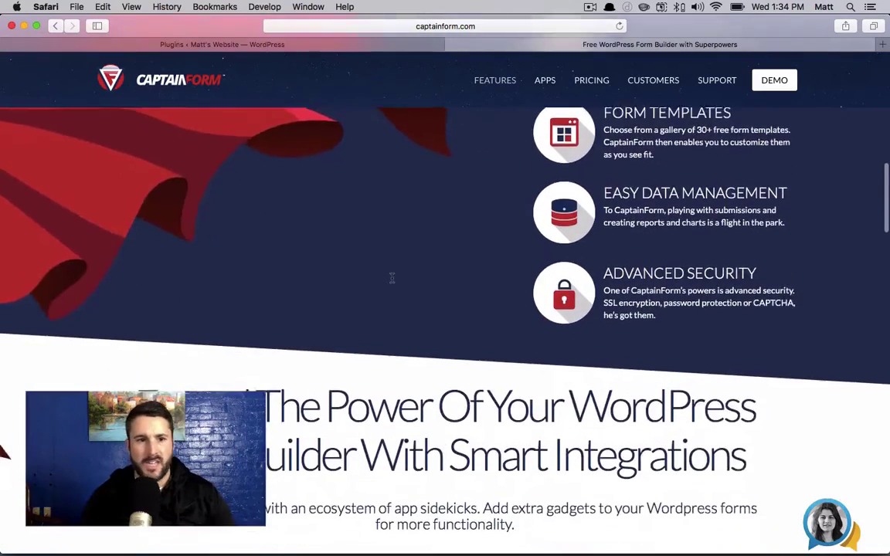
scroll(392, 278, down, 13)
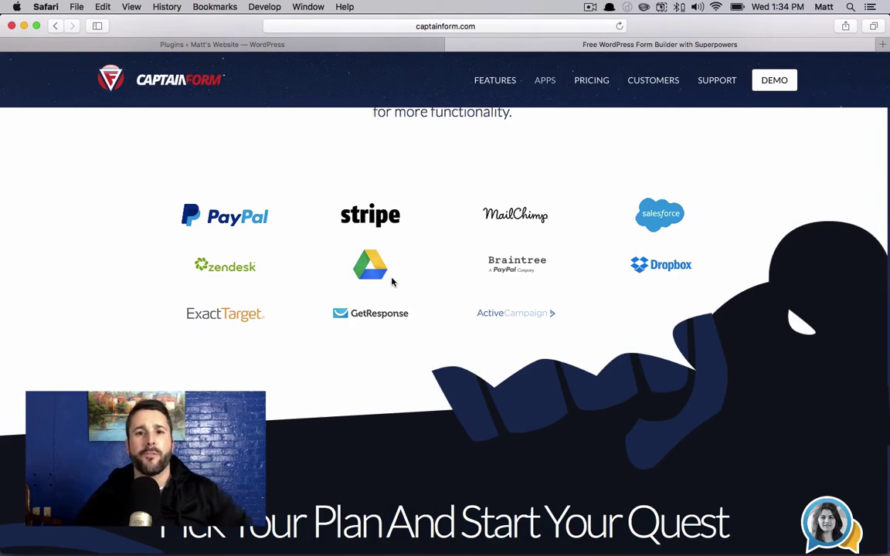
scroll(429, 237, down, 10)
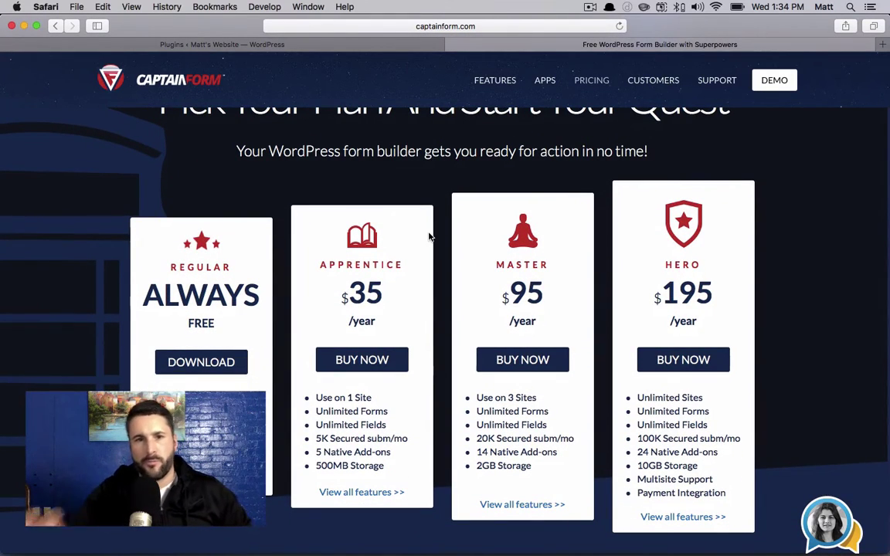
Scroll past the testimonials and red support section to the contact form and mailing details.
scroll(430, 237, down, 5)
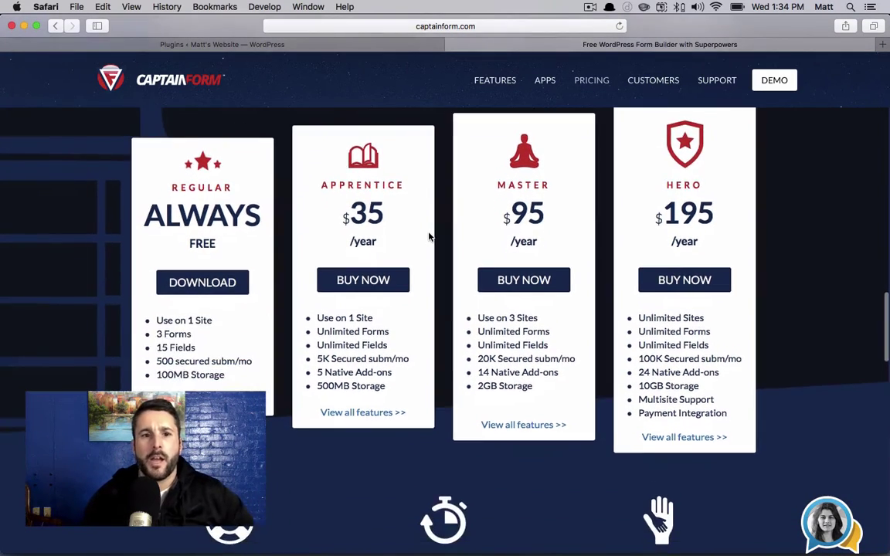
scroll(429, 237, down, 6)
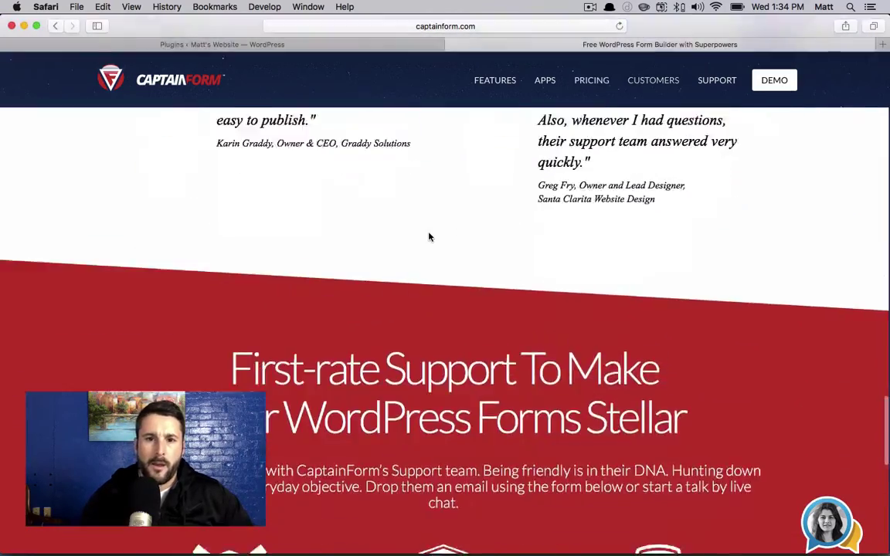
scroll(429, 237, up, 3)
scroll(429, 237, down, 1)
scroll(429, 237, down, 5)
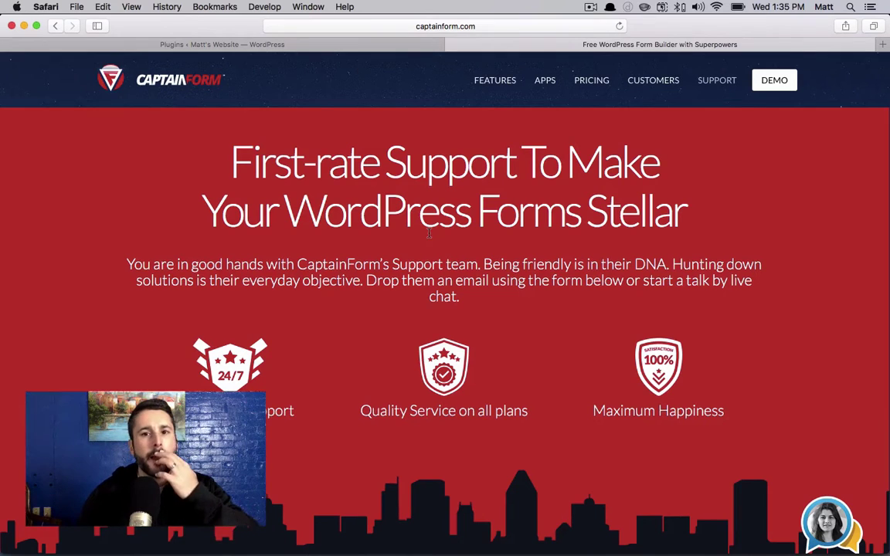
scroll(455, 246, down, 3)
scroll(812, 456, down, 2)
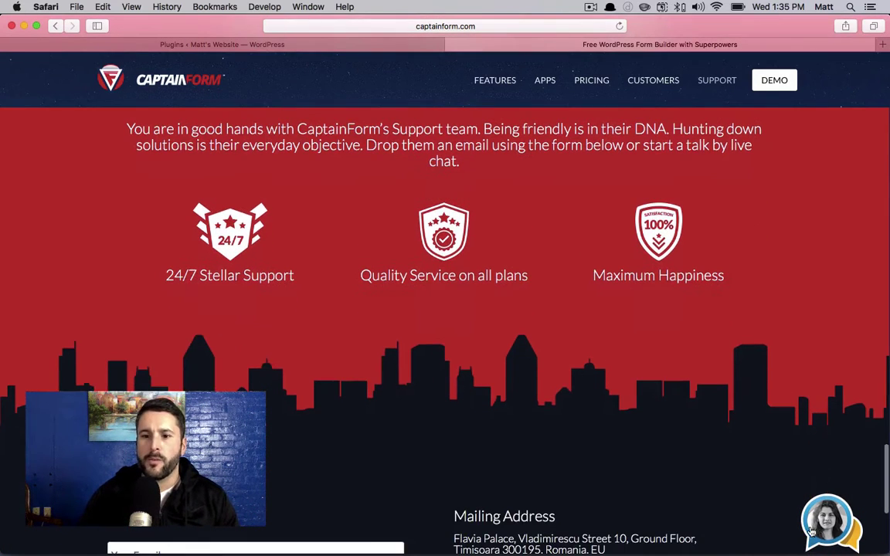
scroll(566, 432, down, 2)
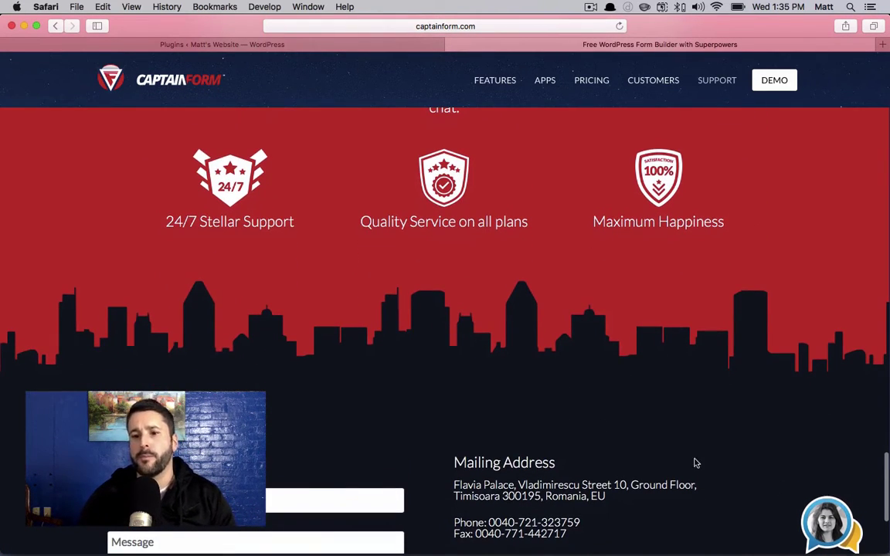
scroll(644, 455, down, 1)
scroll(645, 456, down, 2)
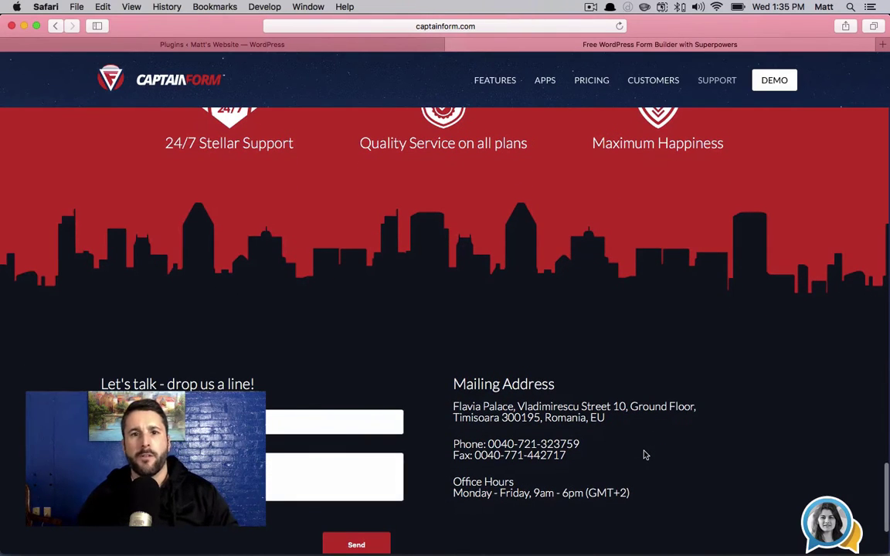
scroll(384, 453, down, 2)
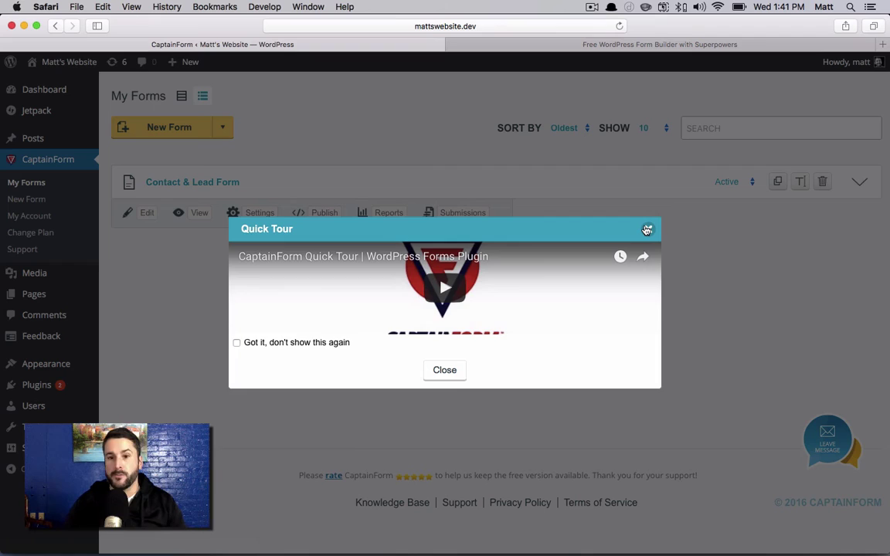
Close the Quick Tour popup to reveal the active Contact & Lead Form.
click(646, 229)
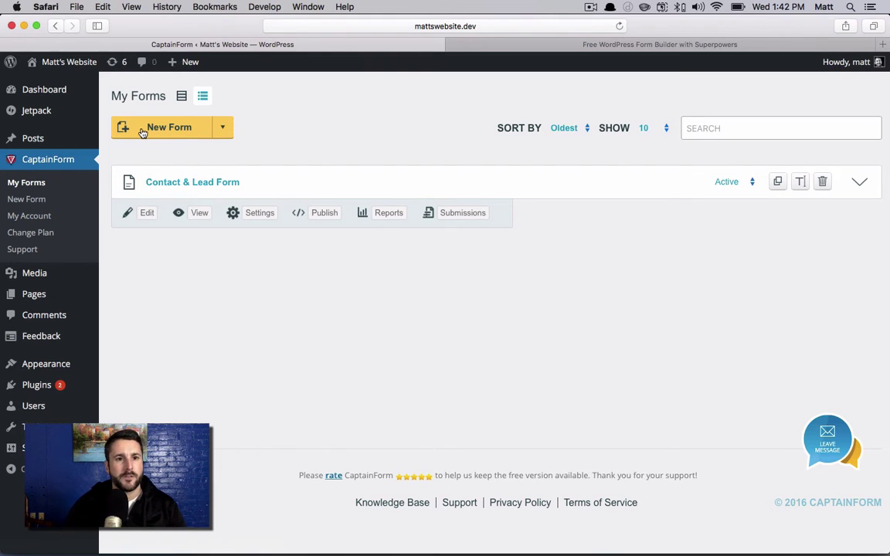
Show the New Form dropdown listing Contact & Lead through Other Form.
click(220, 129)
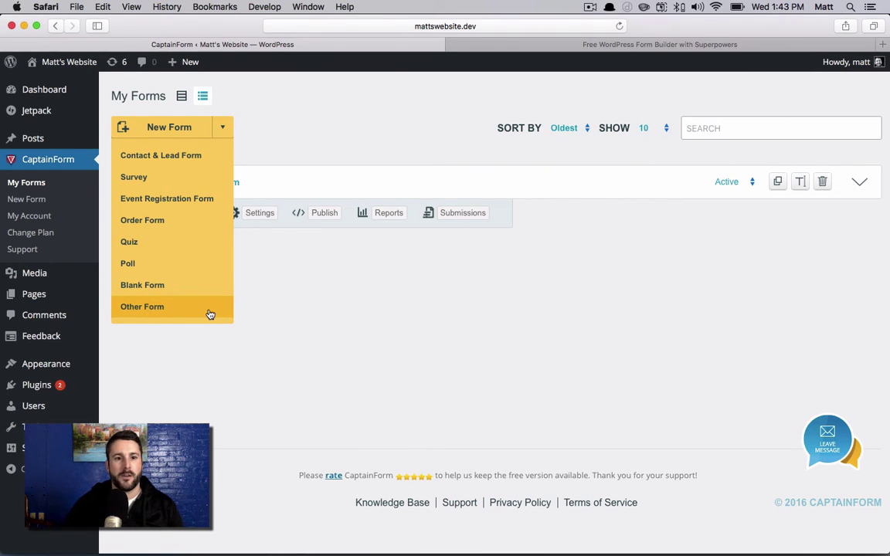
Open the Select a Form template gallery and browse the Other Form templates without choosing one.
click(164, 125)
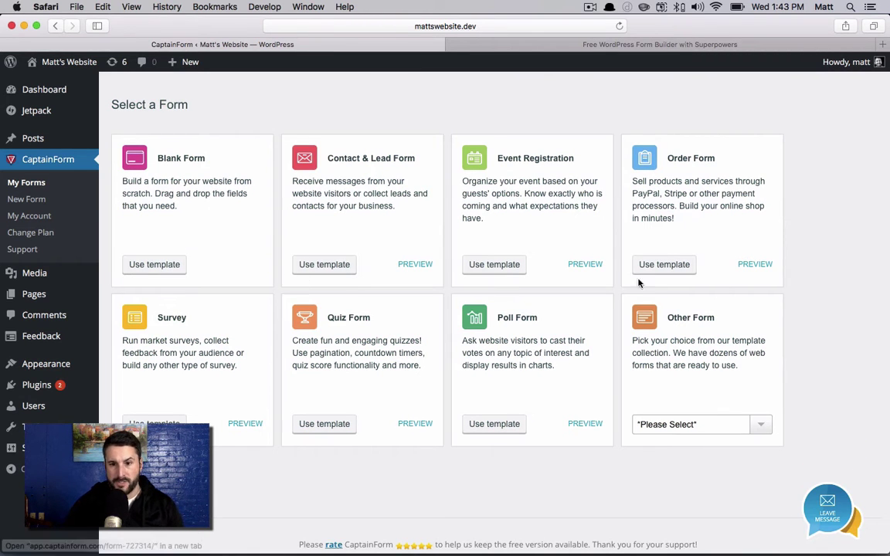
click(741, 425)
scroll(753, 469, down, 8)
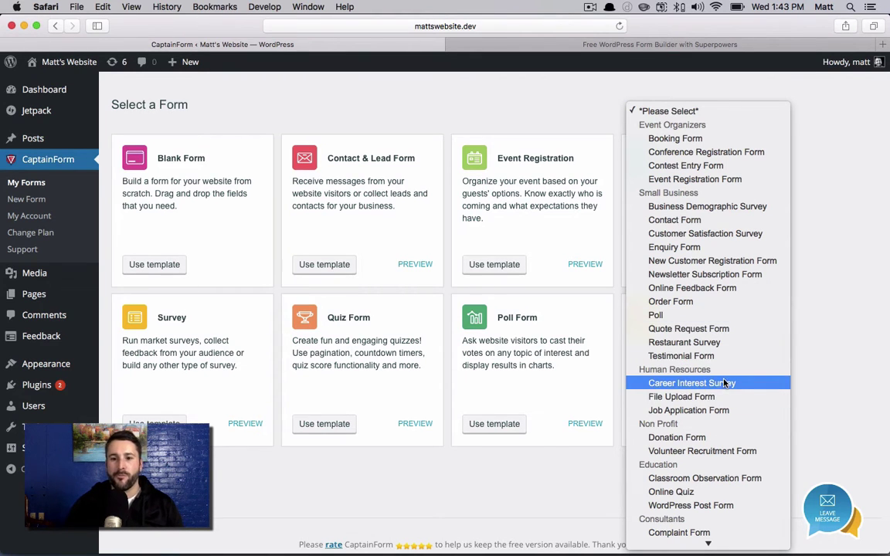
scroll(740, 463, down, 2)
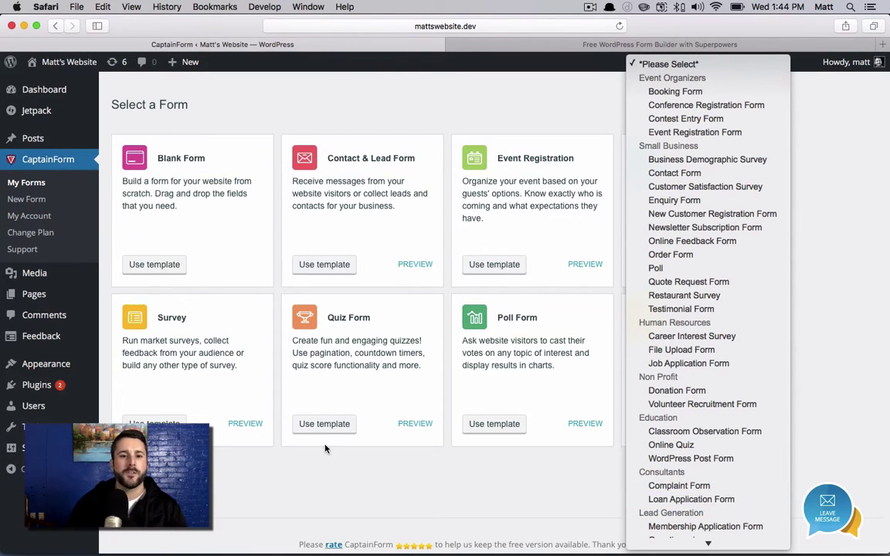
click(327, 503)
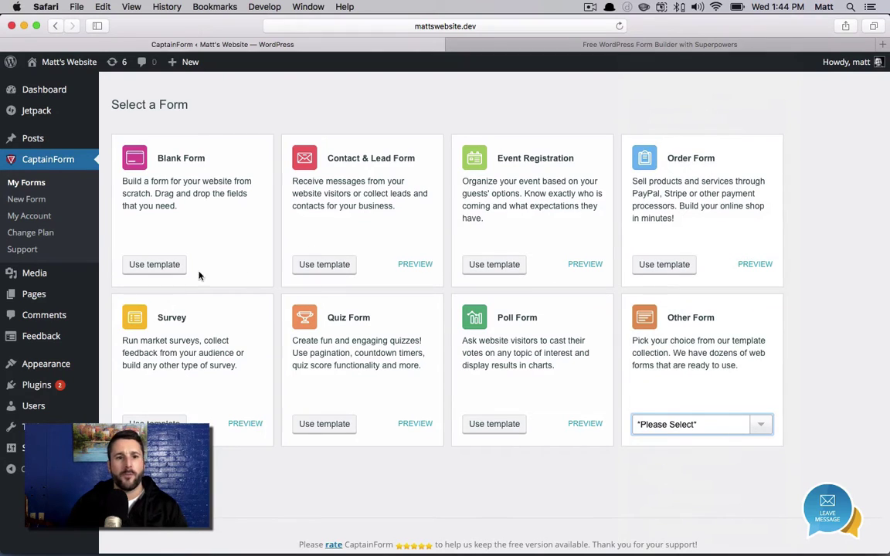
Start a blank form and add a text box labelled Name plus an Email field.
click(143, 265)
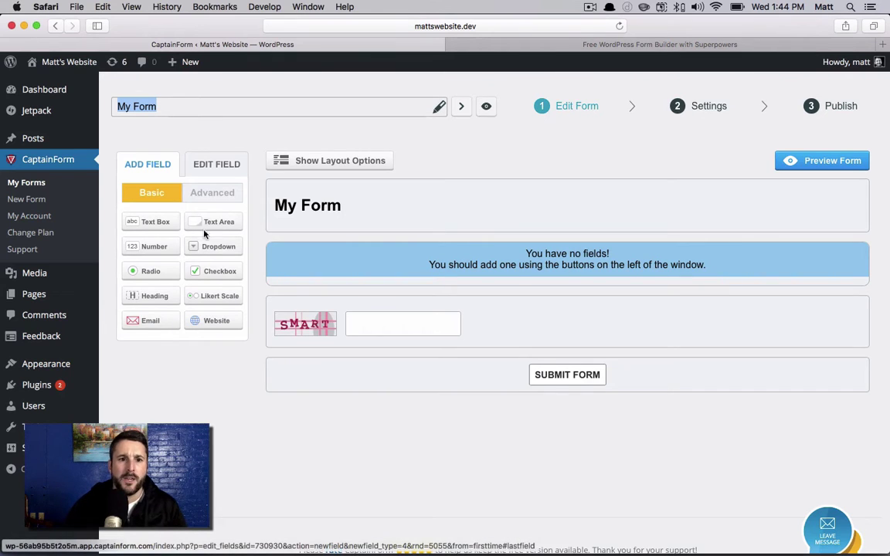
click(138, 223)
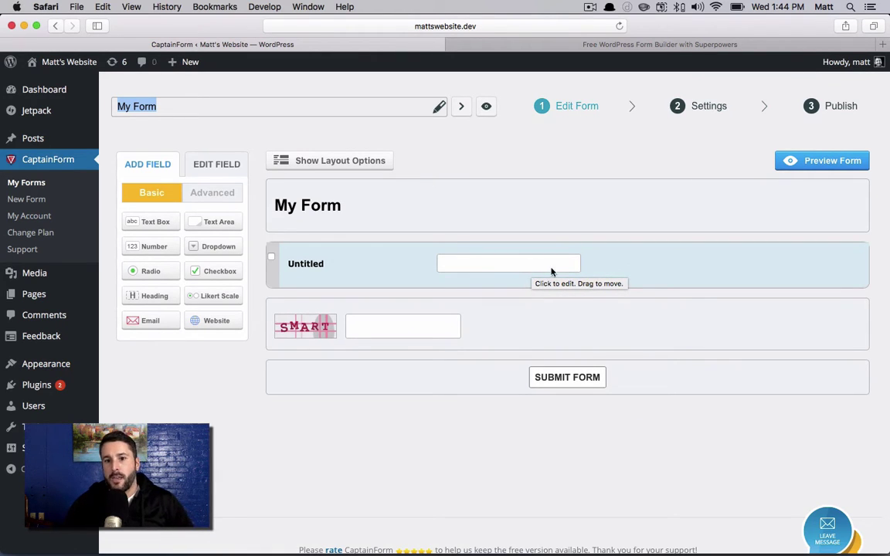
click(321, 271)
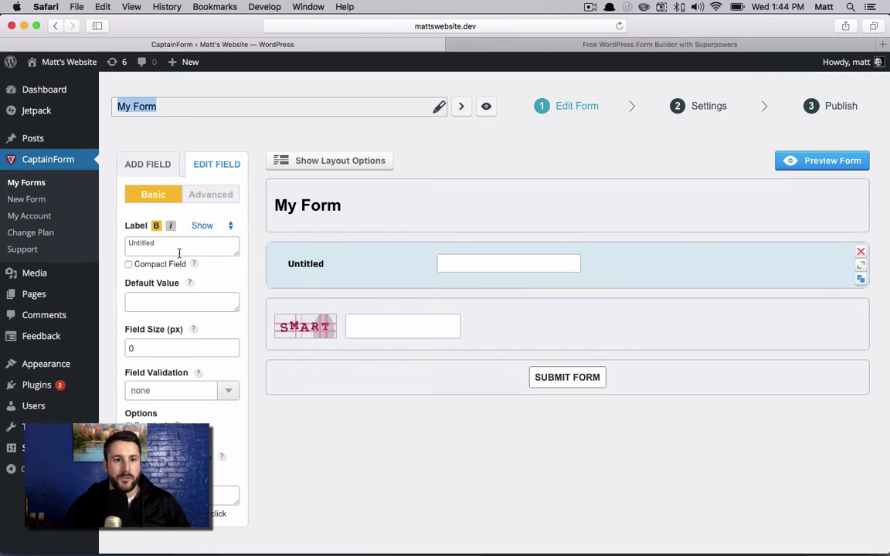
double_click(158, 248)
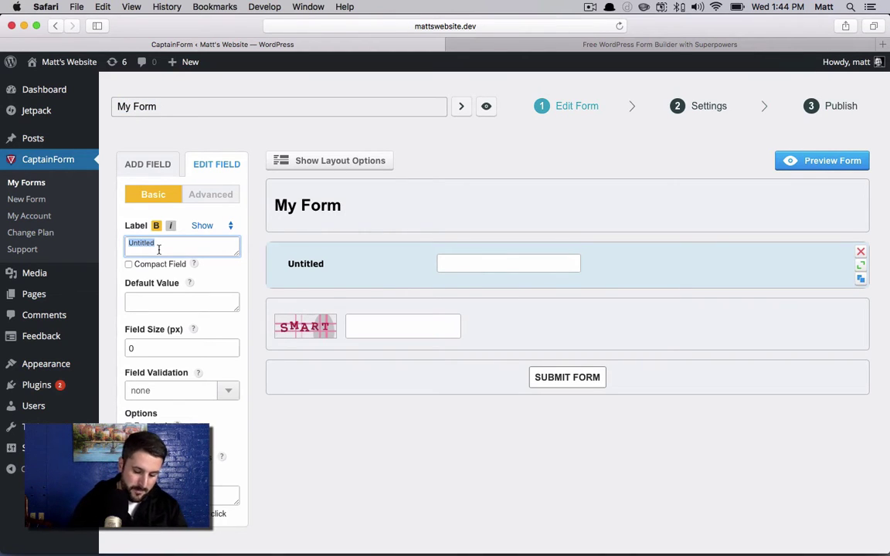
text(Name)
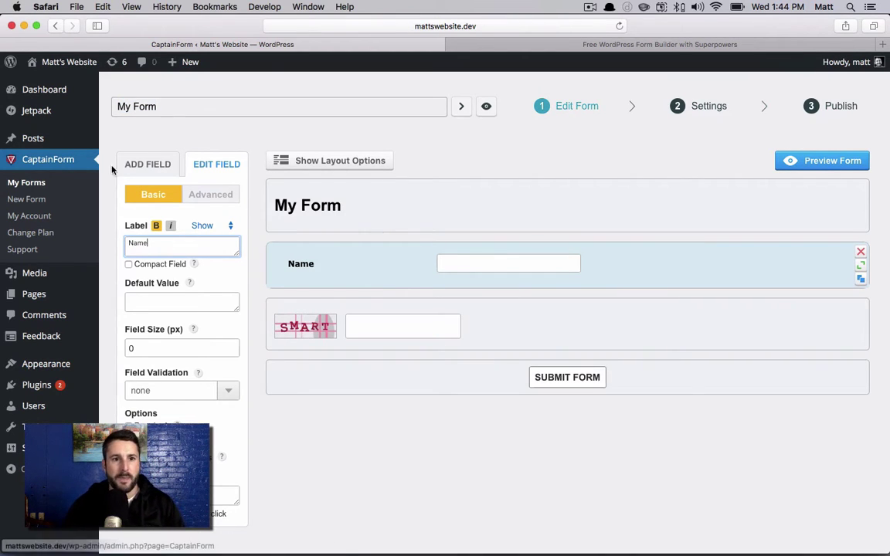
click(130, 162)
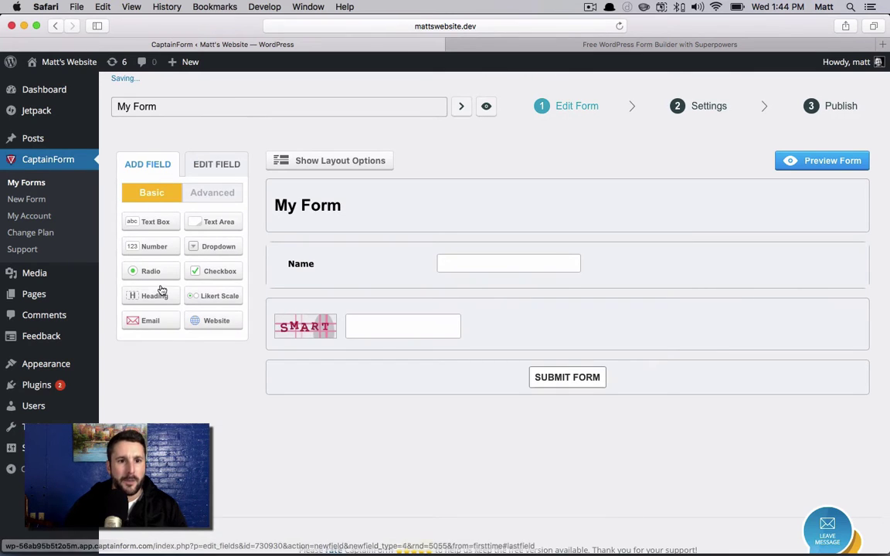
click(147, 324)
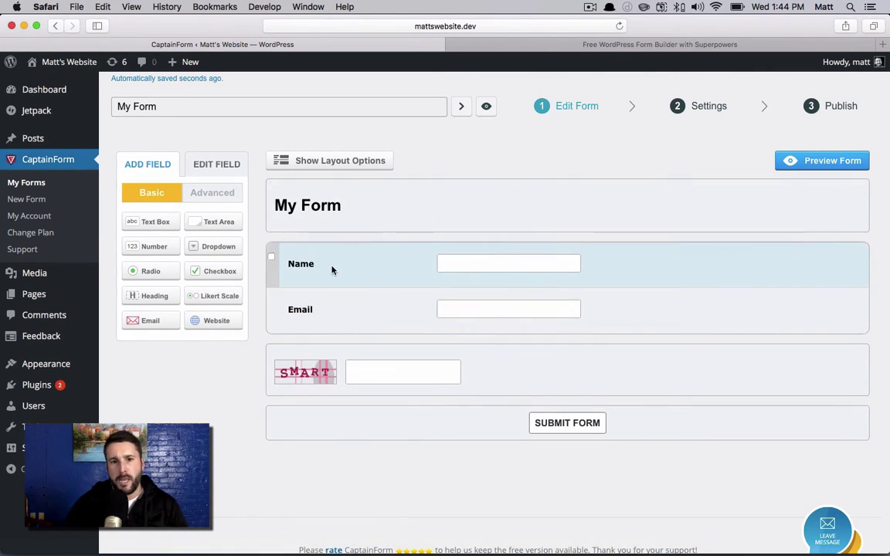
Add a Text Area field and relabel it from Untitled to 'Question or comment?'.
click(215, 223)
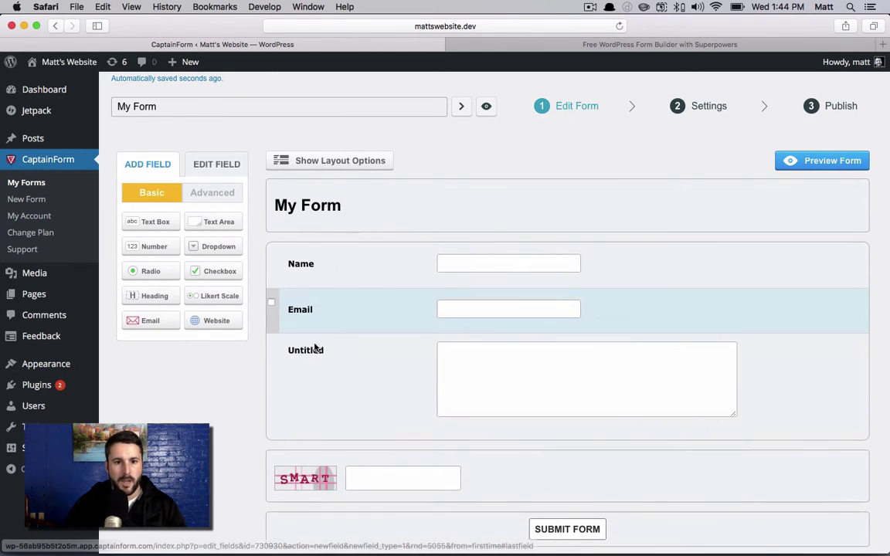
click(313, 349)
double_click(183, 247)
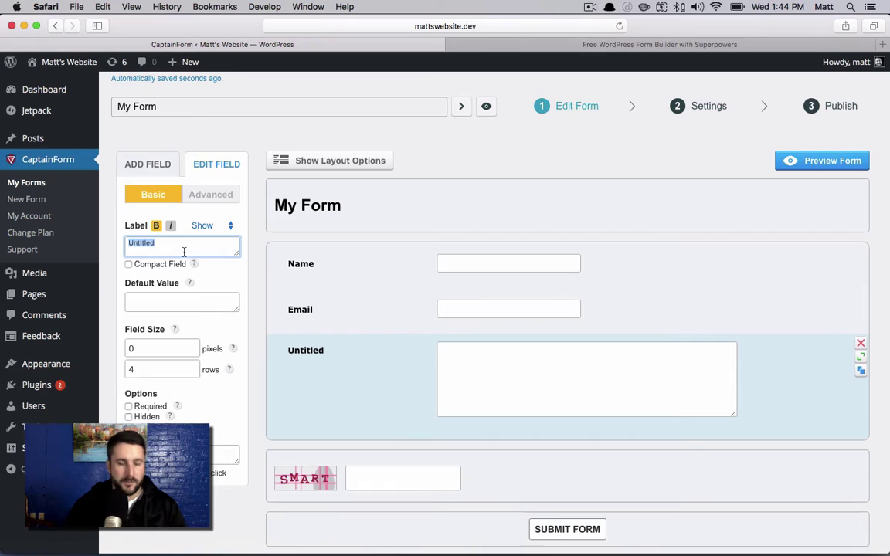
text(Question )
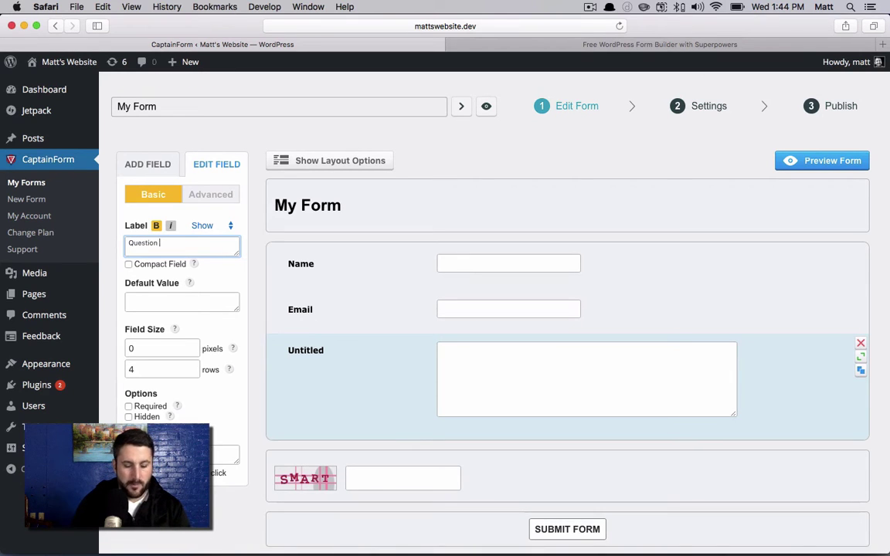
text(or comment)
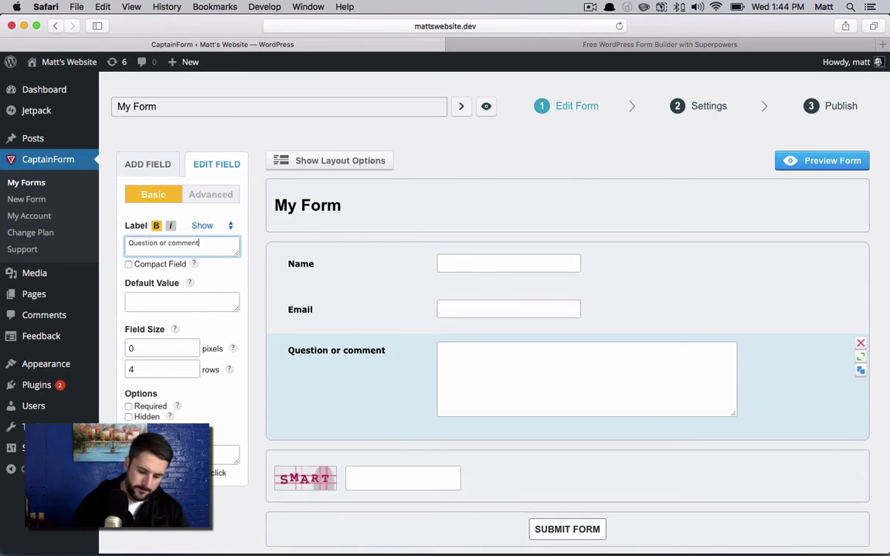
text(?)
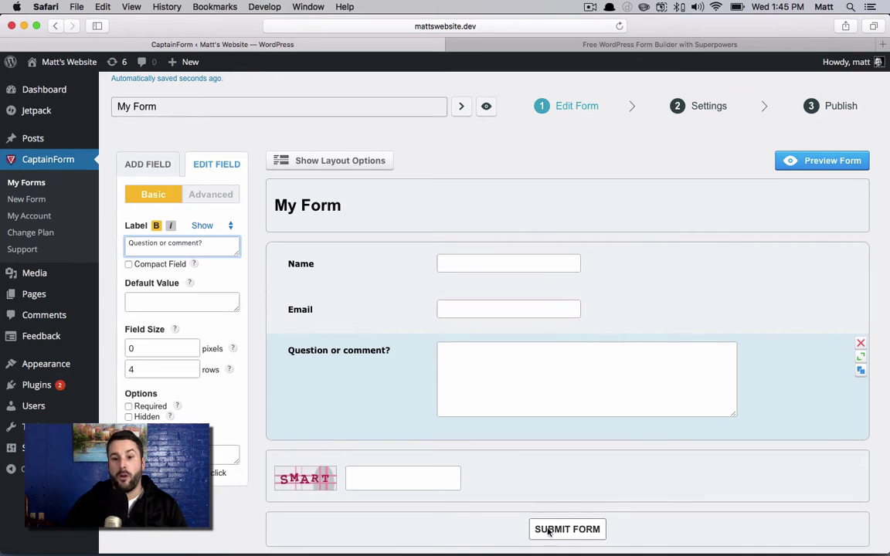
Change the submit button text from SUBMIT FORM to 'Send me your info!'.
click(467, 525)
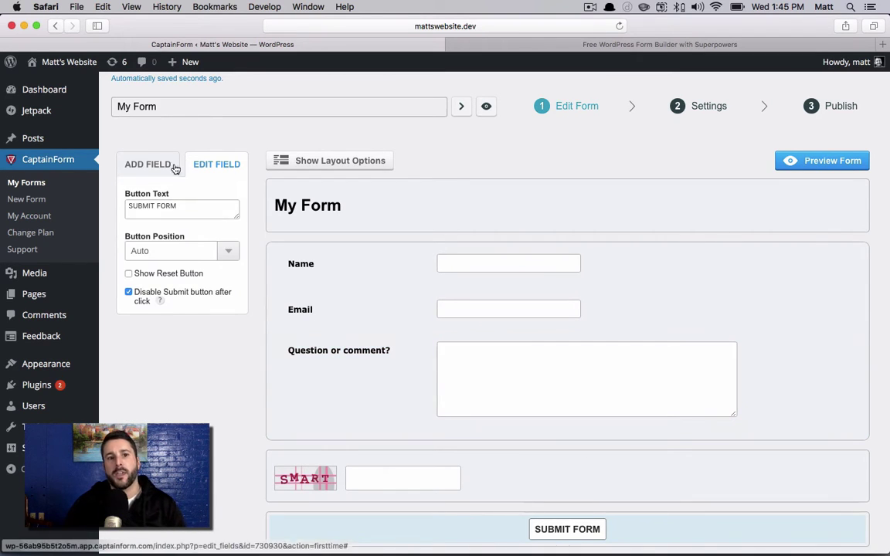
triple_click(173, 207)
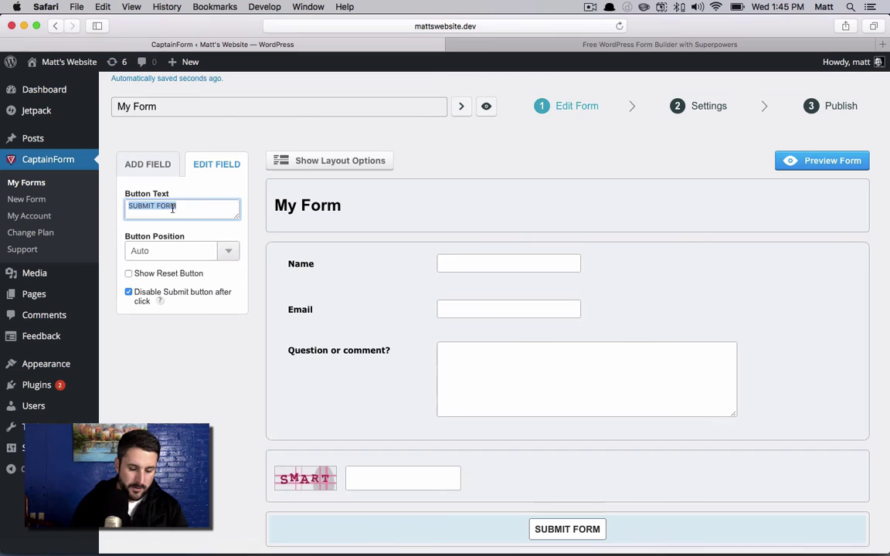
text(Send me you)
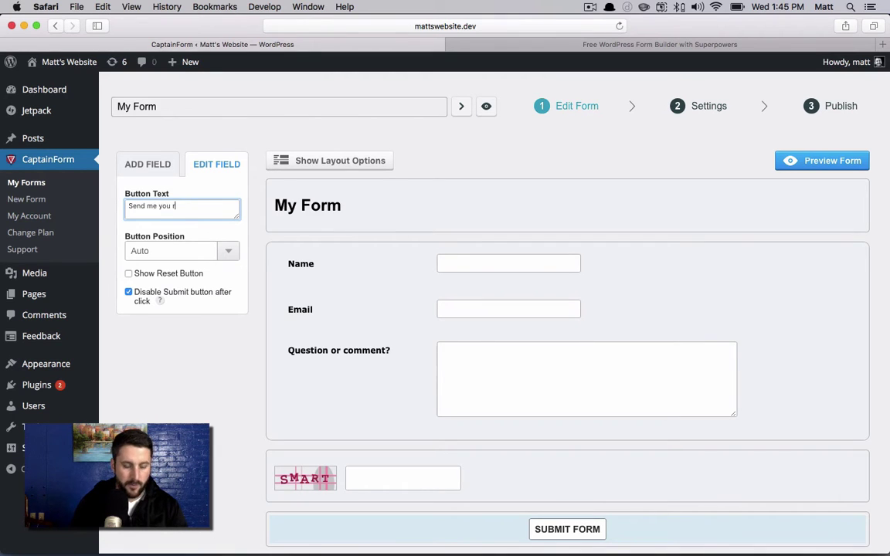
text(r info!)
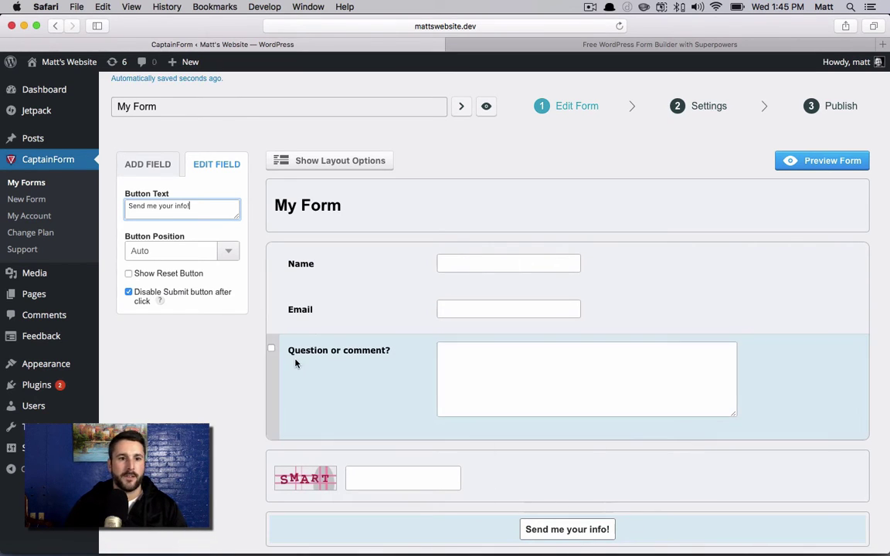
click(556, 105)
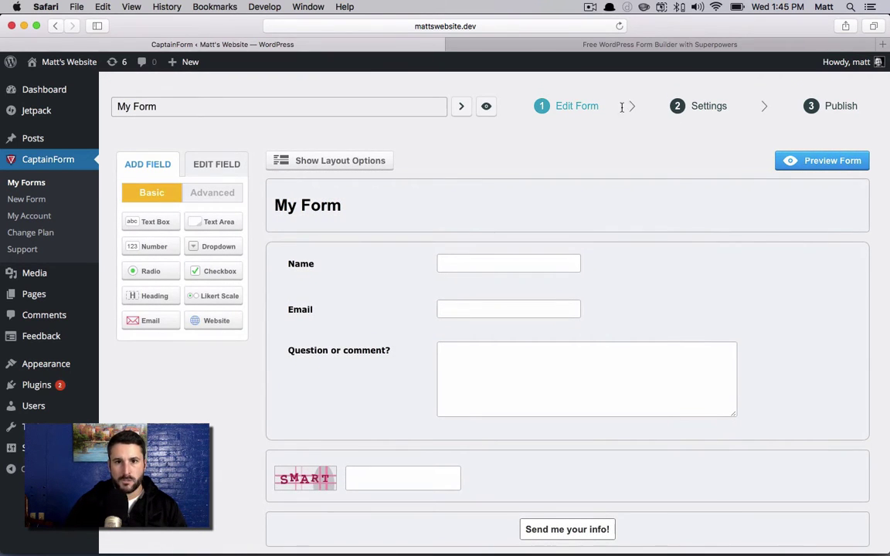
Show the '2 Settings' menu listing Notifications, Themes, 3rd Party Apps, Payments, Security, Rules, Translations, Advanced.
mouse_move(678, 110)
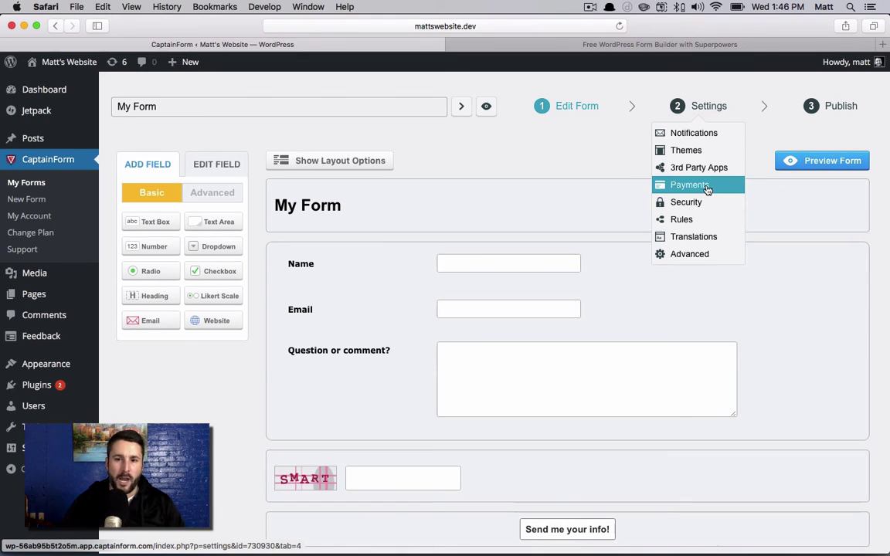
Open 3rd Party Apps to view integrations like Salesforce, MailChimp, Zoho CRM and ActiveCampaign.
click(703, 166)
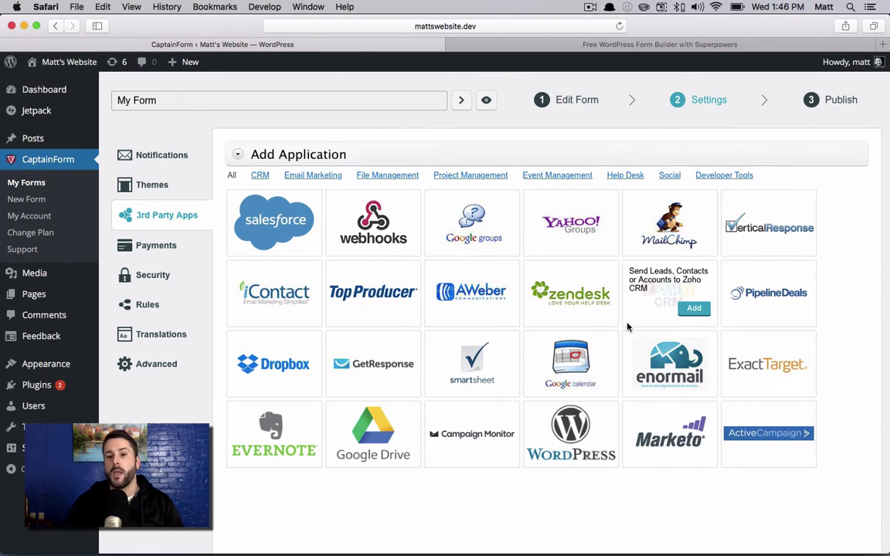
mouse_move(393, 310)
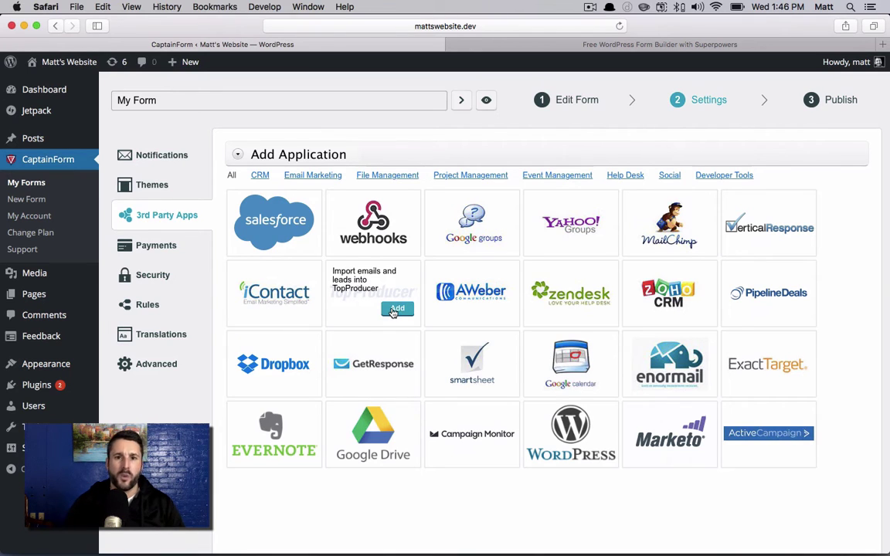
mouse_move(504, 285)
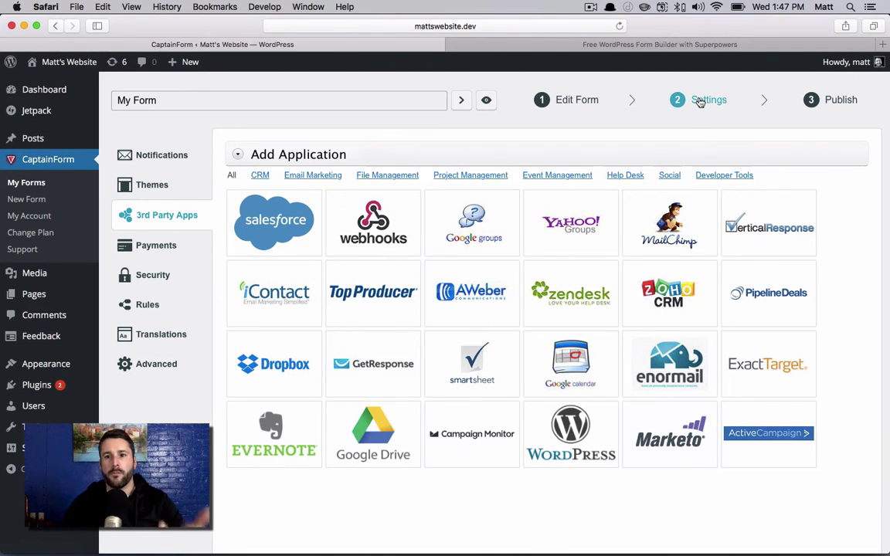
mouse_move(700, 98)
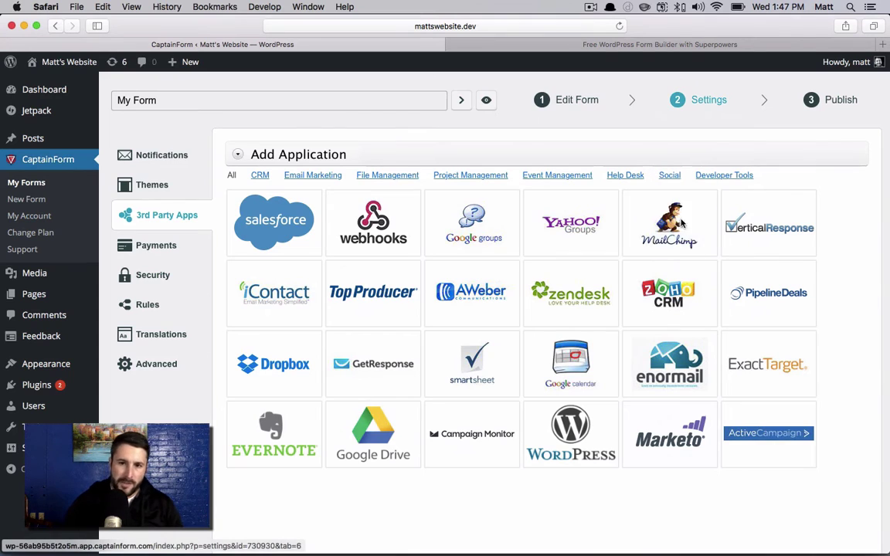
Add a first field rule in Rules settings with an IF condition 'Name is', value still blank.
click(699, 178)
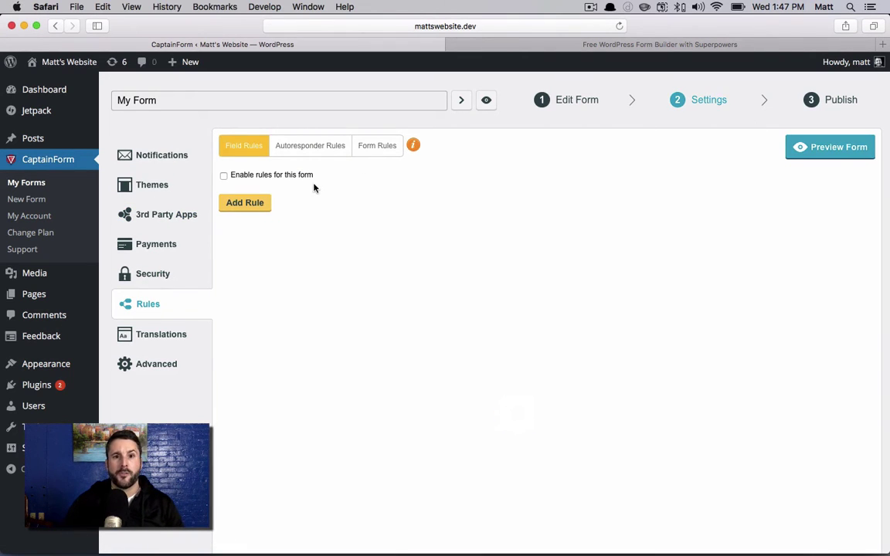
click(252, 203)
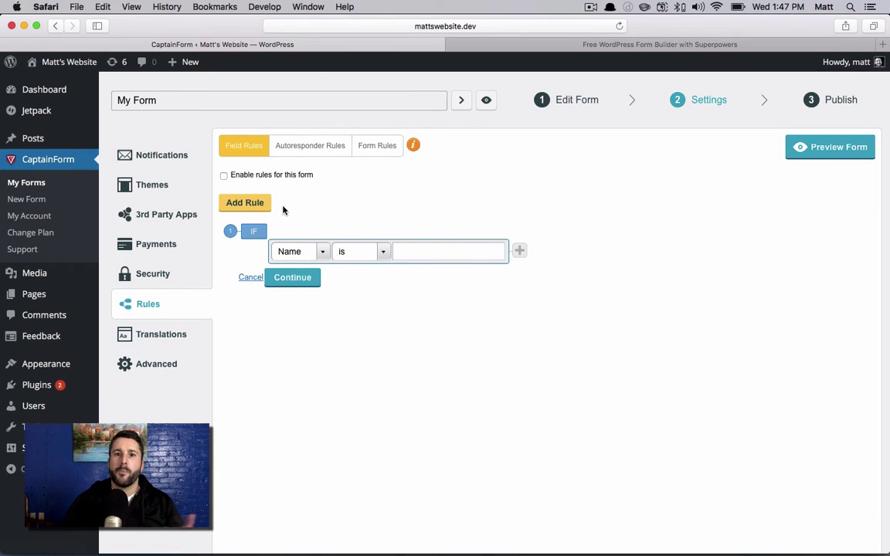
click(445, 255)
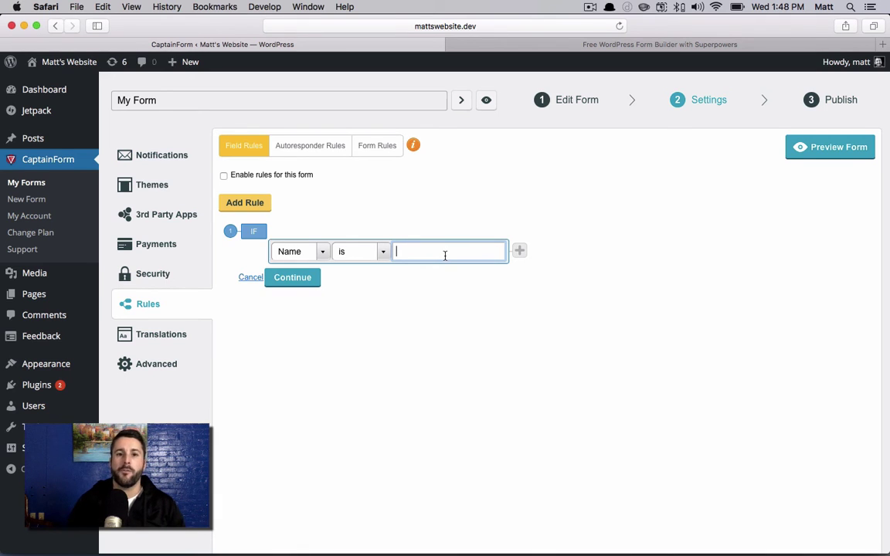
Generate a lightbox shortcode for My Form triggered by the text 'Contact Us' and select it.
click(840, 103)
scroll(429, 154, down, 4)
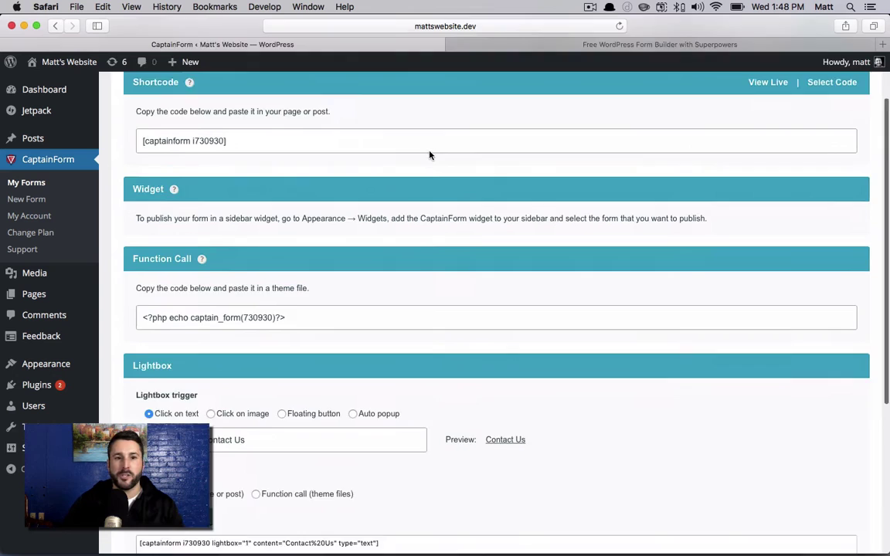
scroll(429, 153, down, 3)
scroll(428, 153, up, 10)
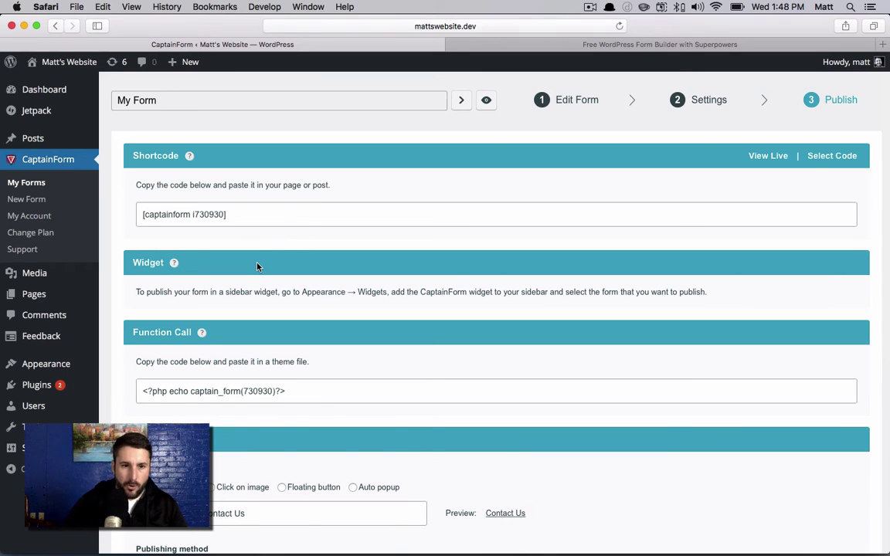
scroll(259, 266, down, 2)
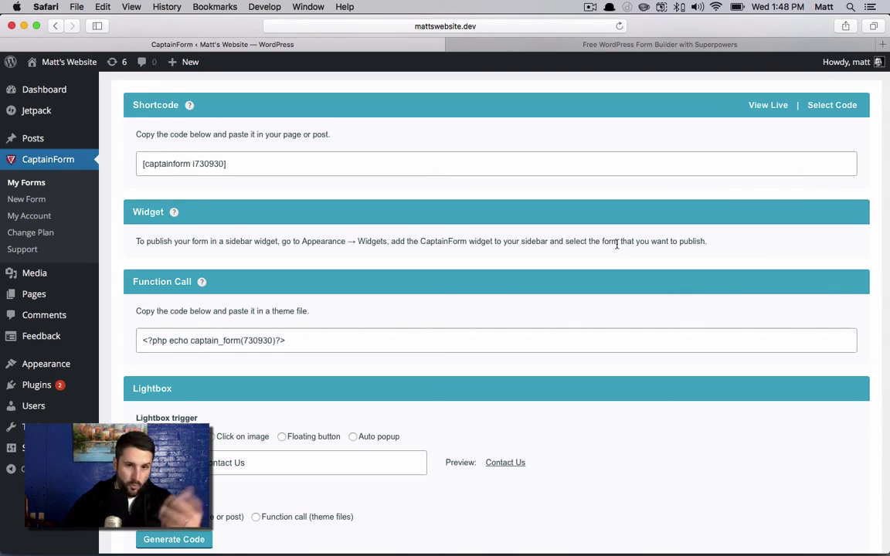
scroll(229, 381, down, 2)
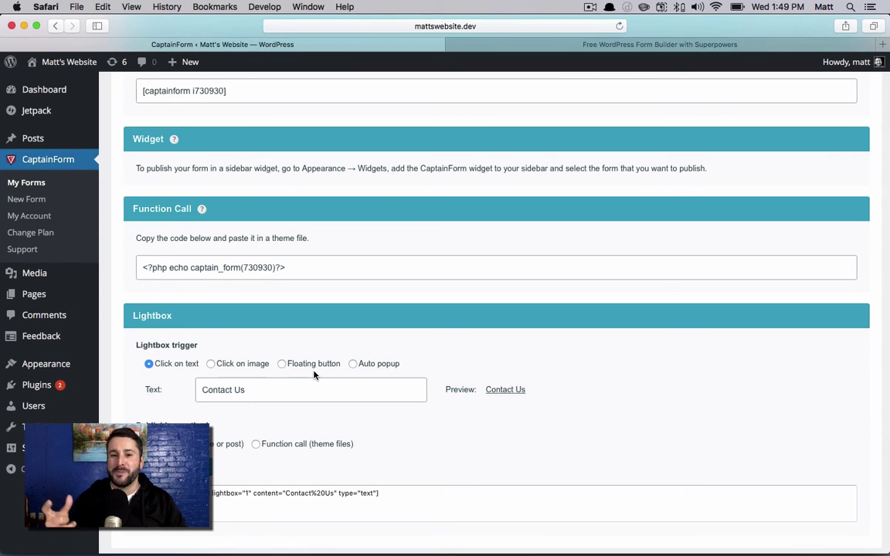
scroll(314, 375, down, 5)
scroll(313, 375, up, 10)
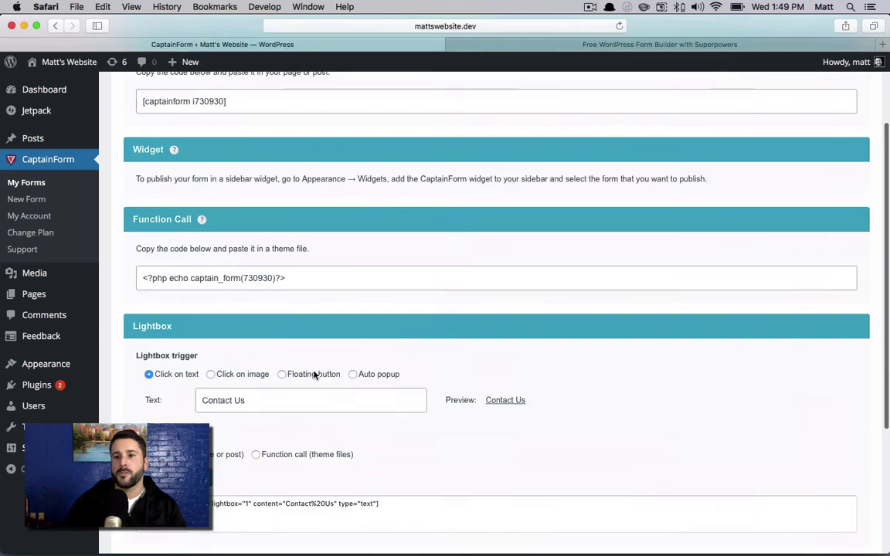
scroll(540, 288, down, 10)
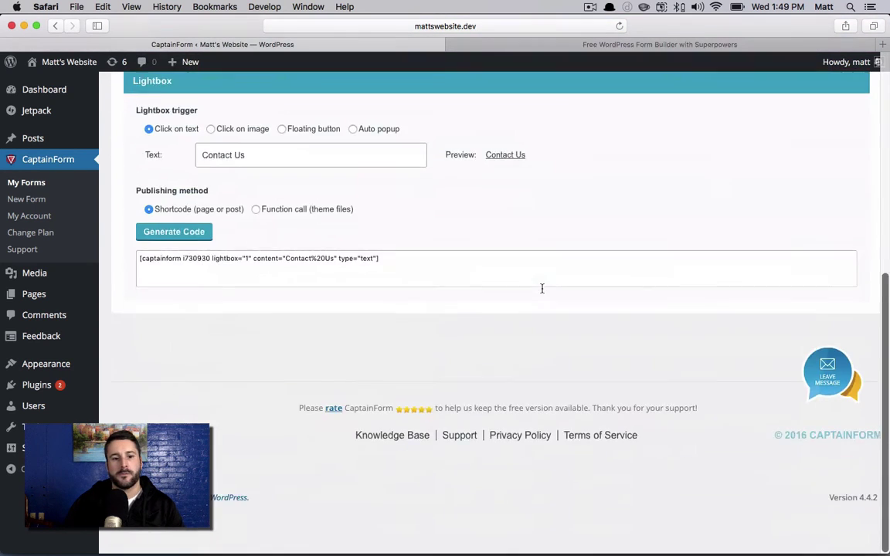
scroll(324, 292, up, 1)
scroll(246, 162, up, 2)
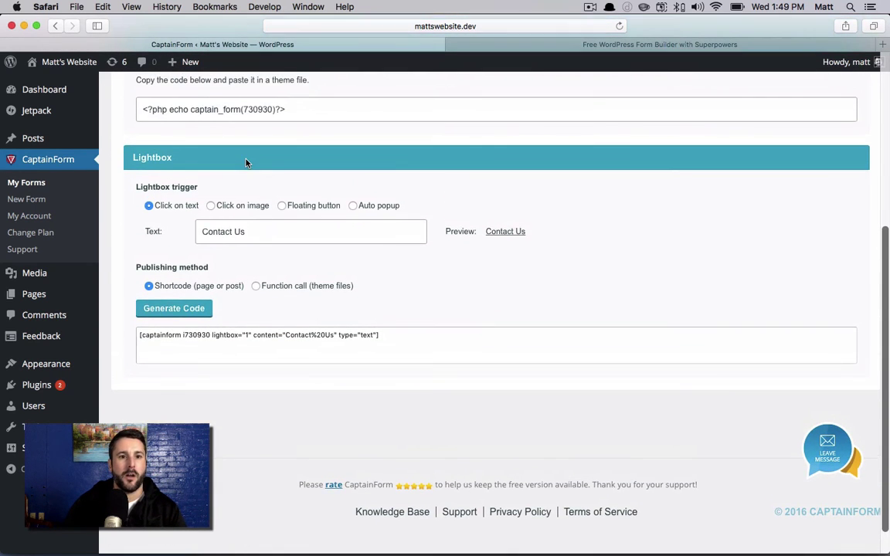
click(272, 352)
key(super+c)
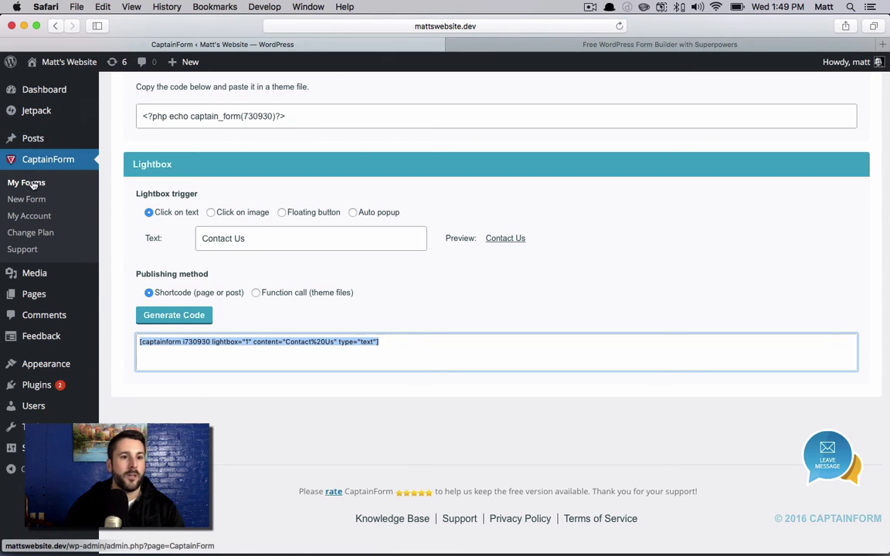
Paste the [captainform i730930 …] shortcode in a new first paragraph of the Home page and update it.
click(52, 293)
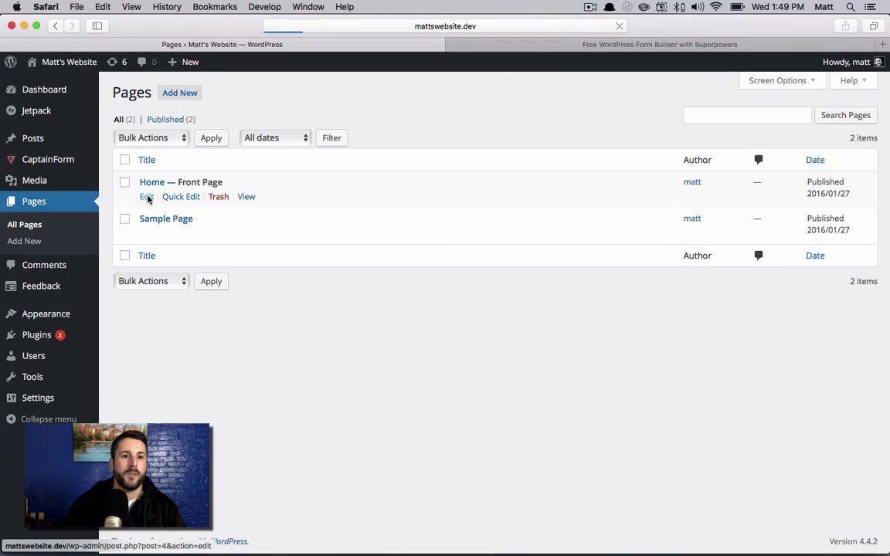
click(146, 196)
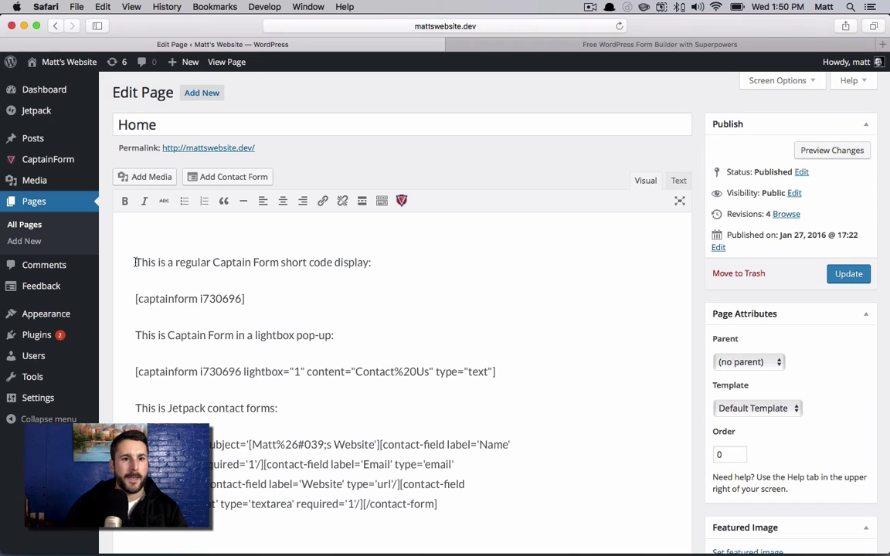
key(Return)
key(Up)
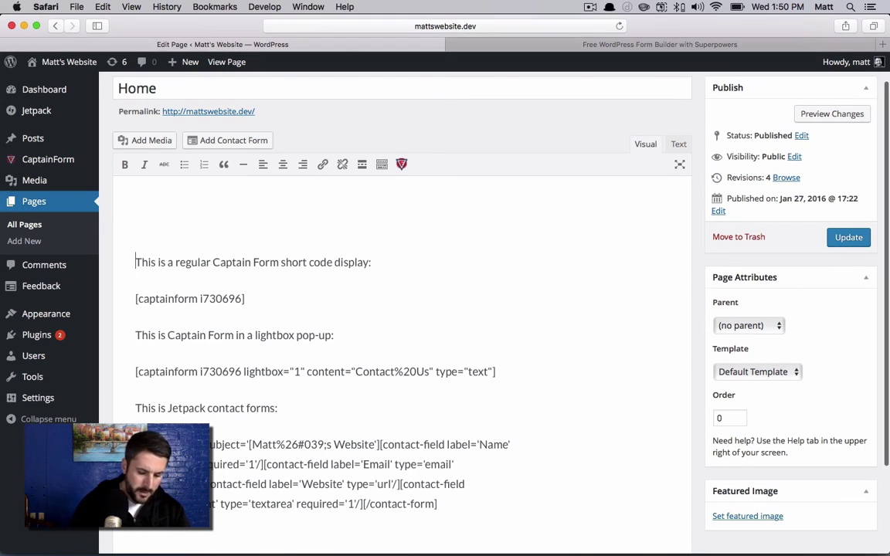
key(super+v)
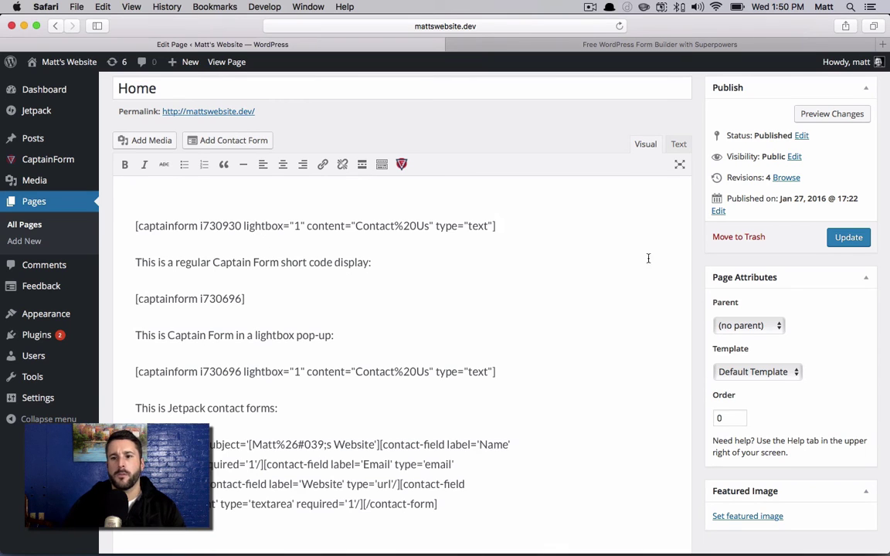
click(840, 237)
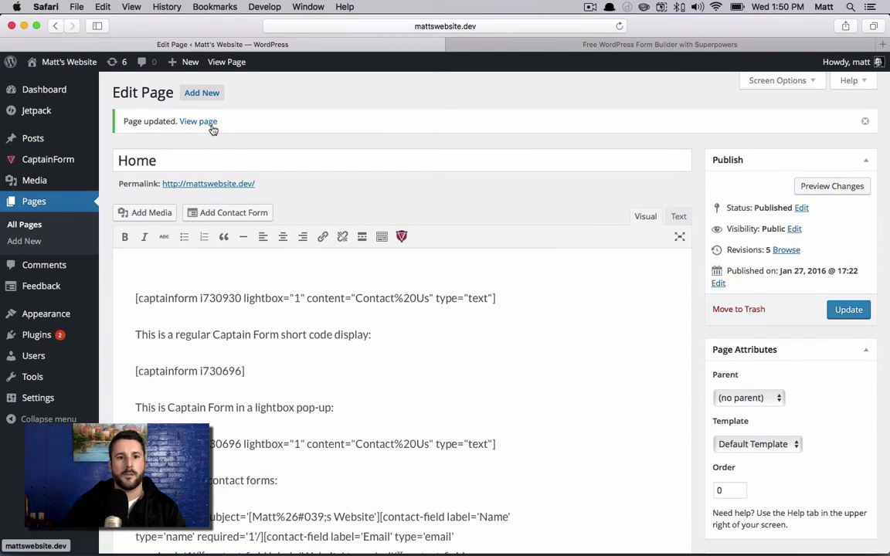
View the live Home page, then open and close the older Contact & Lead Form lightbox.
click(213, 183)
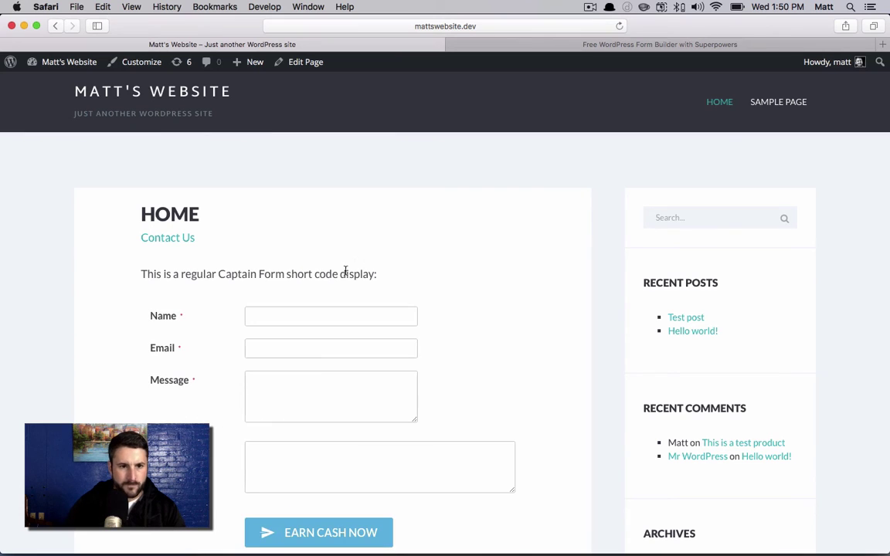
scroll(261, 237, down, 1)
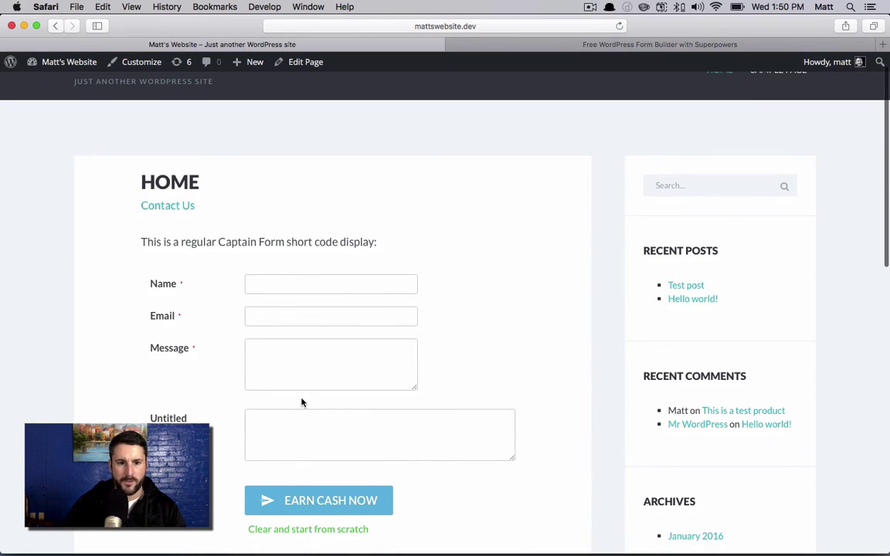
scroll(302, 401, down, 3)
scroll(222, 442, down, 2)
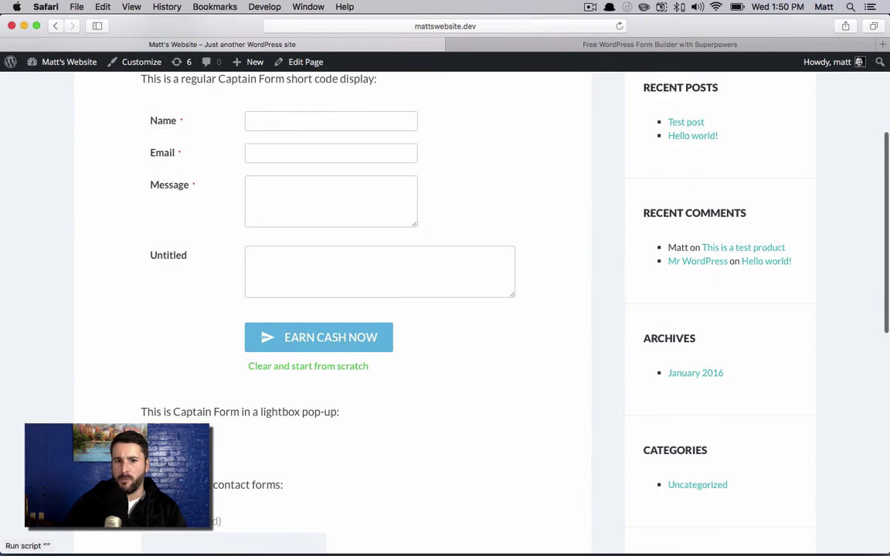
click(142, 437)
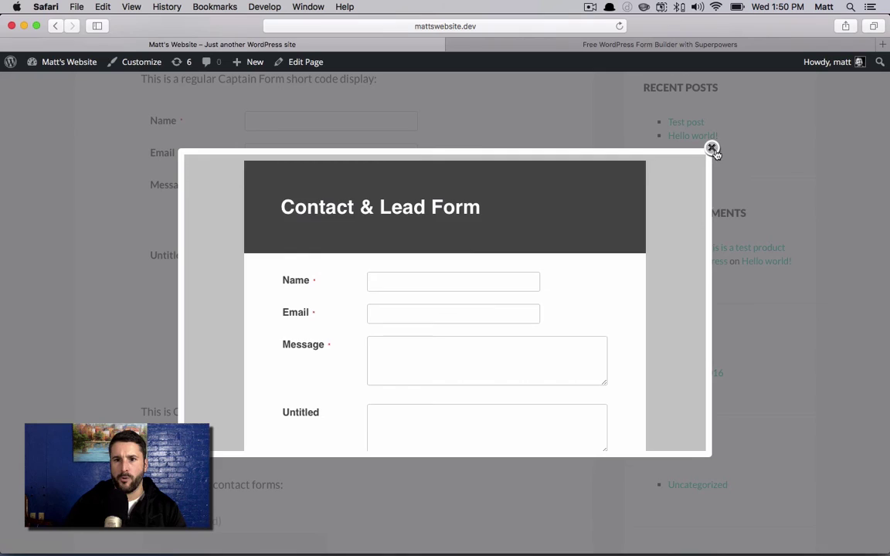
click(712, 149)
Open the new 'Contact Us' popup, check the My Form fields, and close it.
scroll(409, 195, up, 5)
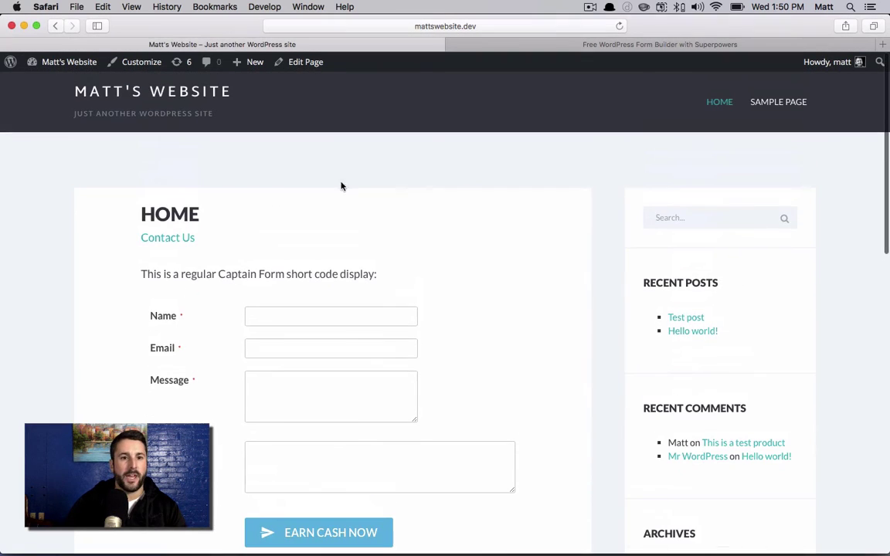
click(158, 245)
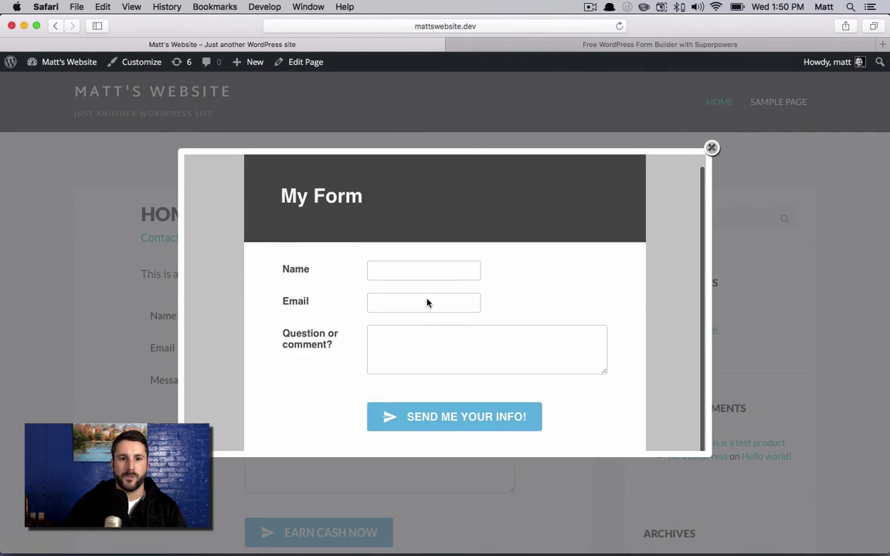
click(711, 148)
scroll(524, 231, down, 1)
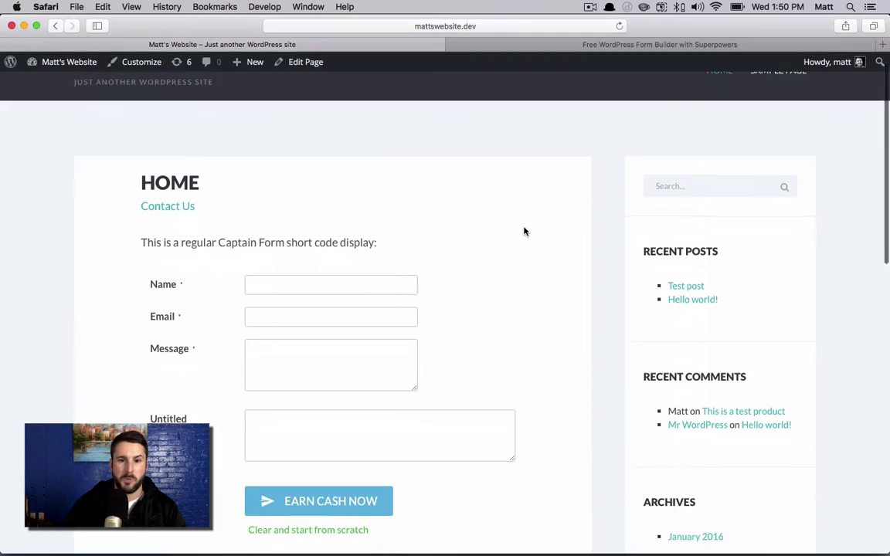
scroll(522, 247, down, 7)
scroll(451, 257, up, 3)
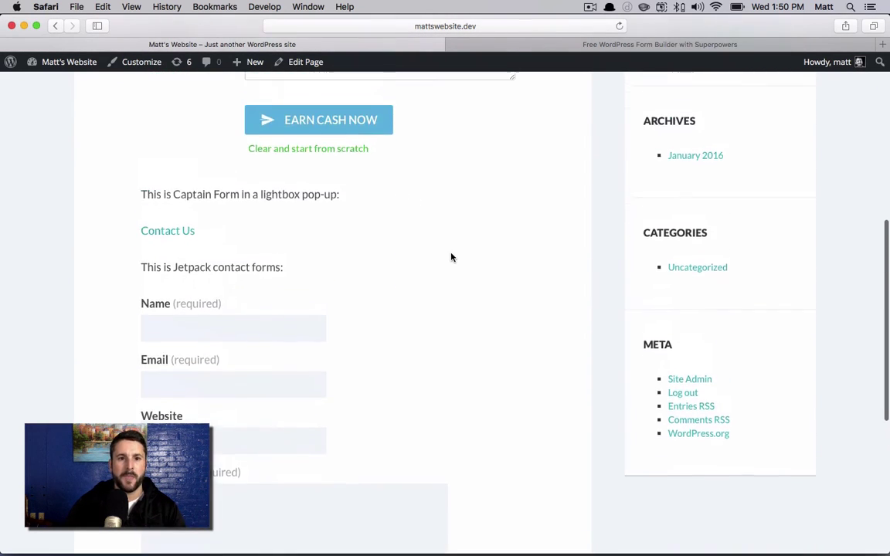
scroll(452, 257, up, 5)
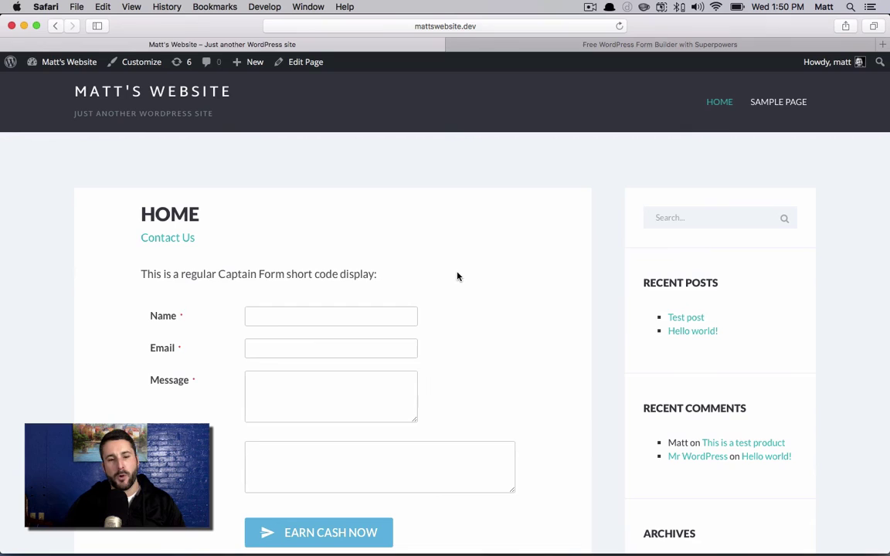
scroll(457, 276, down, 4)
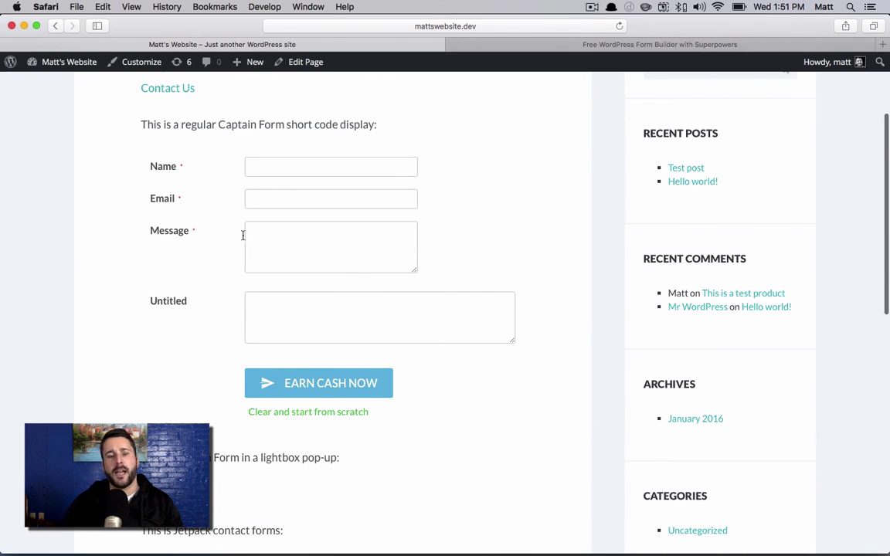
scroll(200, 248, down, 1)
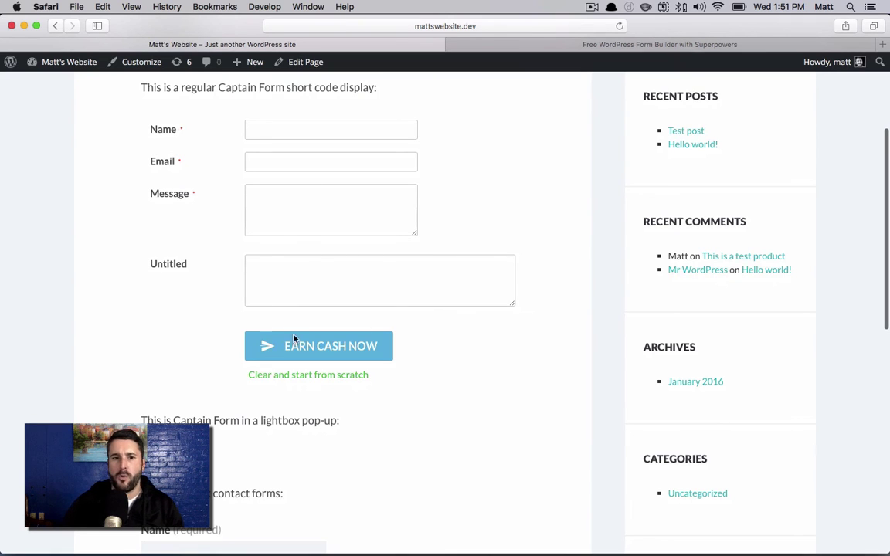
scroll(312, 346, down, 5)
scroll(201, 312, down, 2)
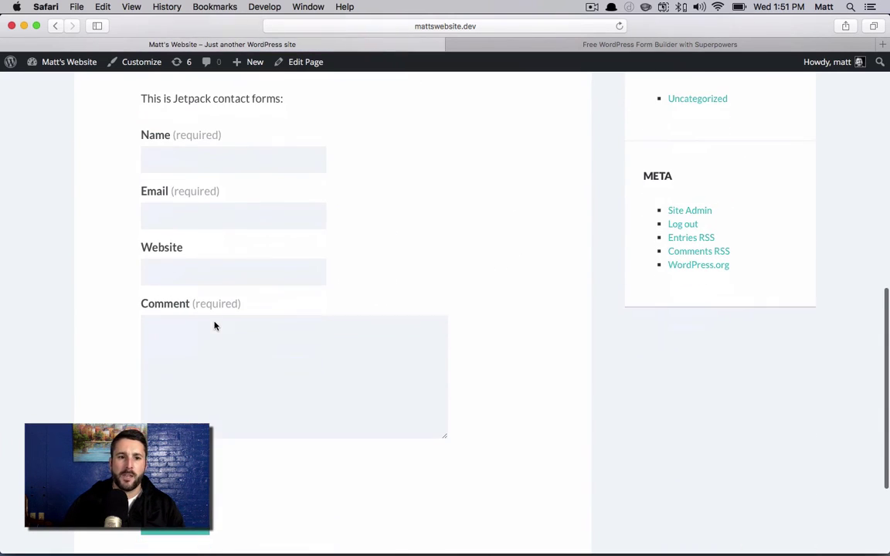
click(171, 342)
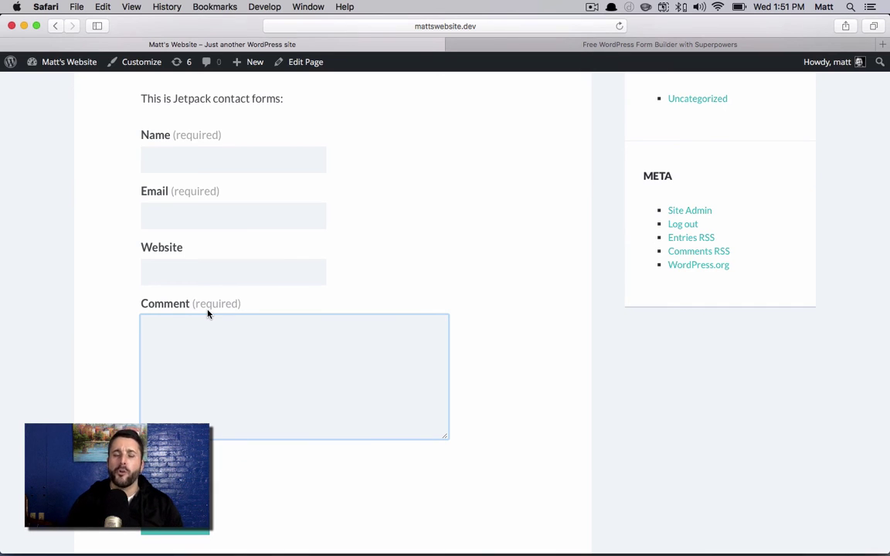
scroll(207, 313, up, 1)
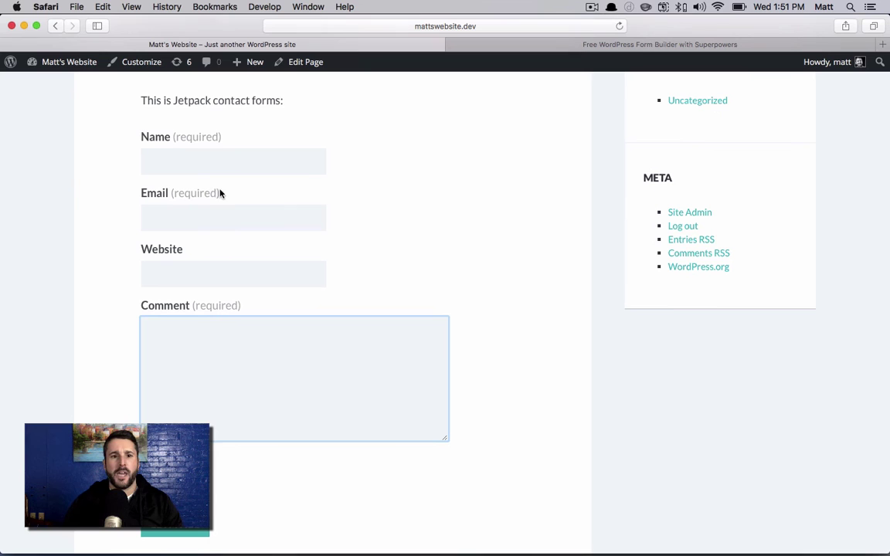
scroll(282, 274, up, 2)
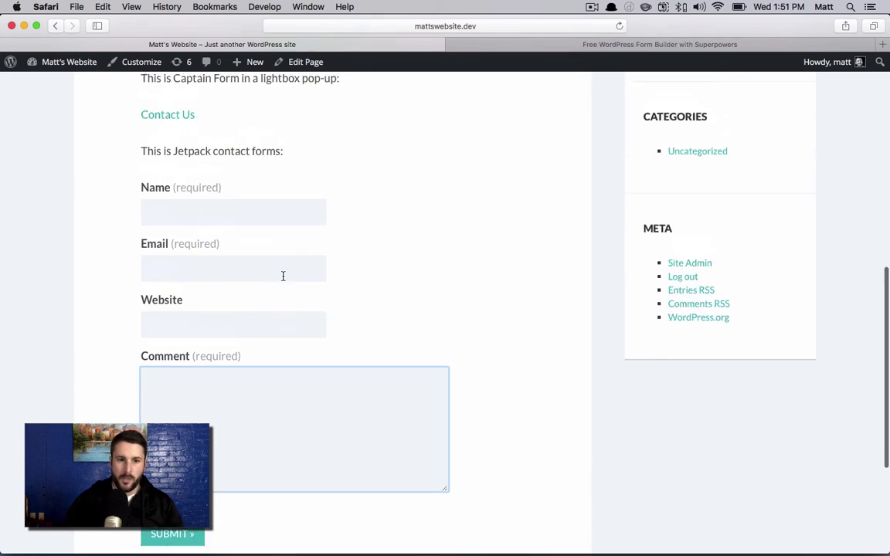
scroll(283, 276, up, 4)
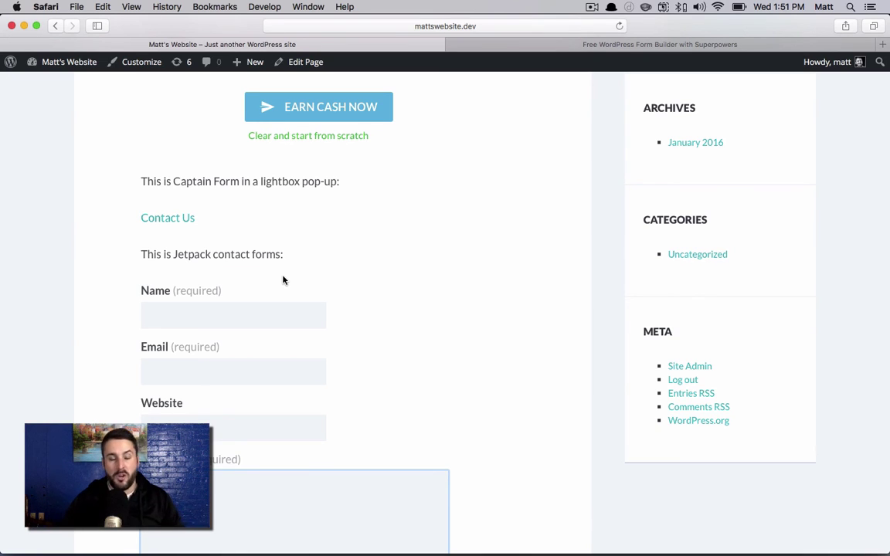
scroll(283, 280, up, 15)
scroll(272, 308, down, 4)
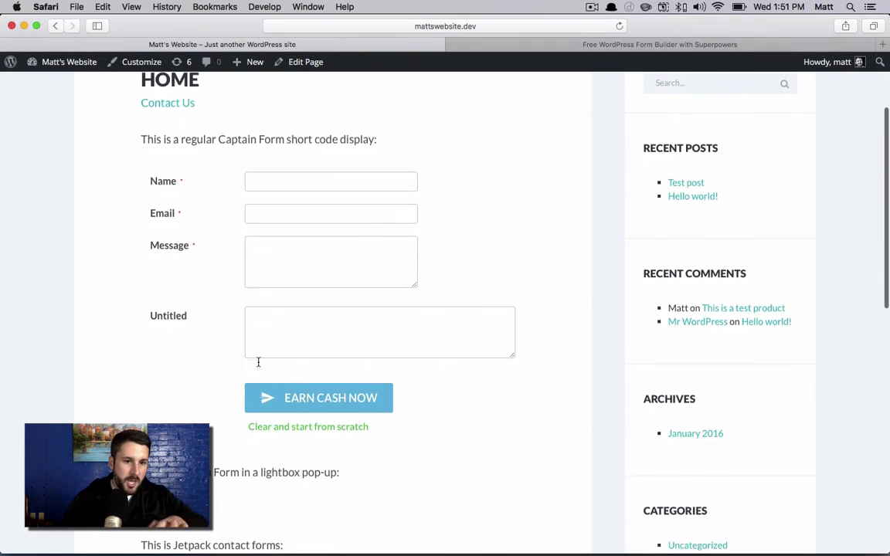